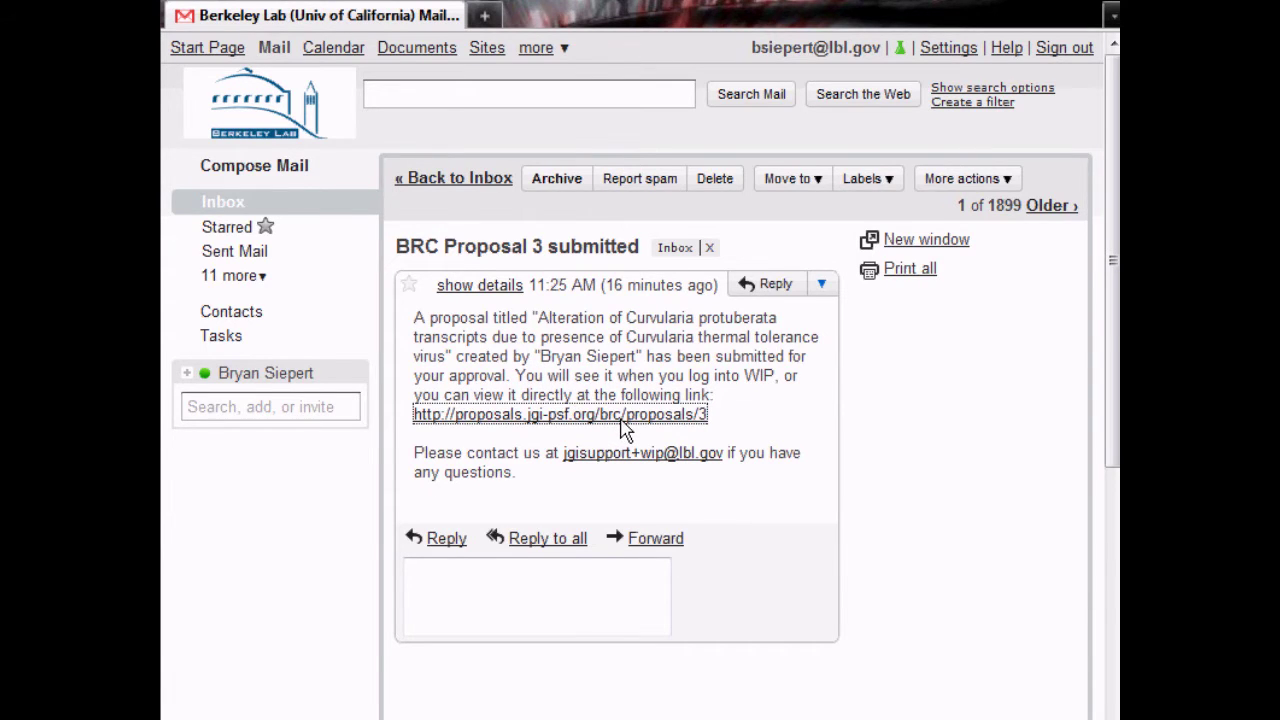
# Follow the proposals/3 link in the 'BRC Proposal 3 submitted' e-mail to JGI Proposals
pyautogui.click(621, 416)
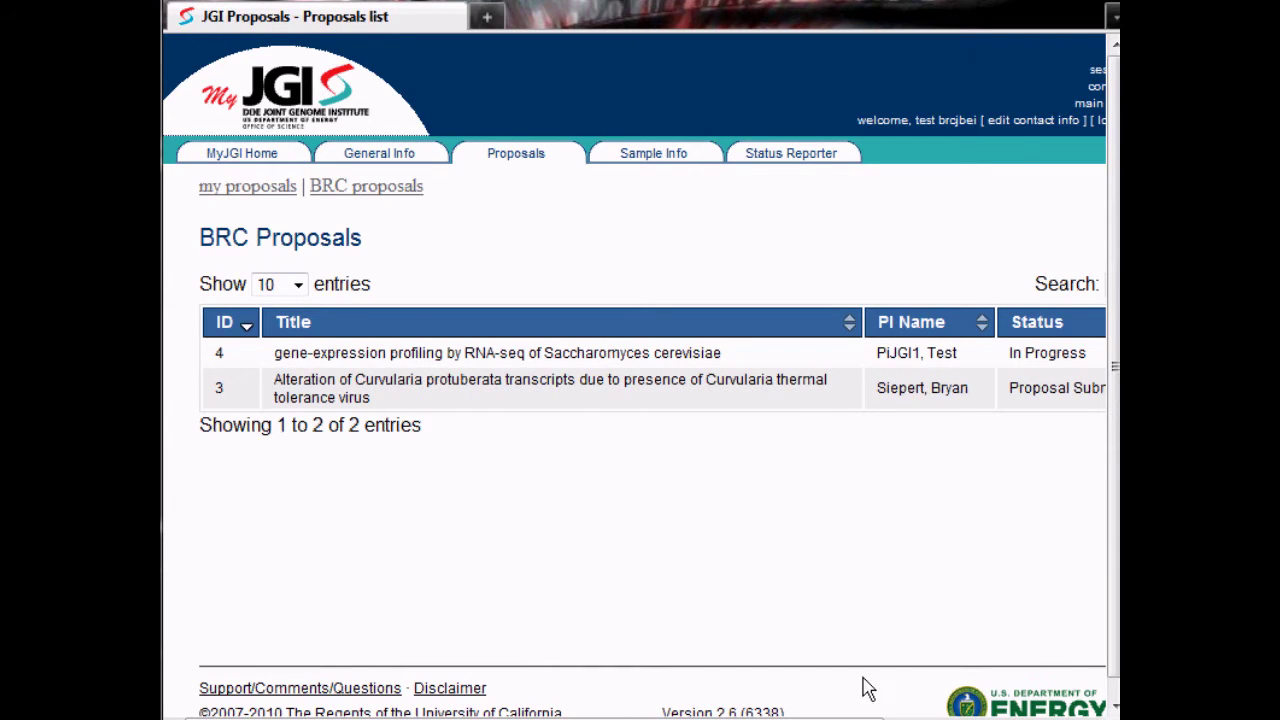
# Sort the BRC proposals list by ID, then by Title, then by PI Name
pyautogui.moveTo(866, 714); pyautogui.dragTo(1052, 714)
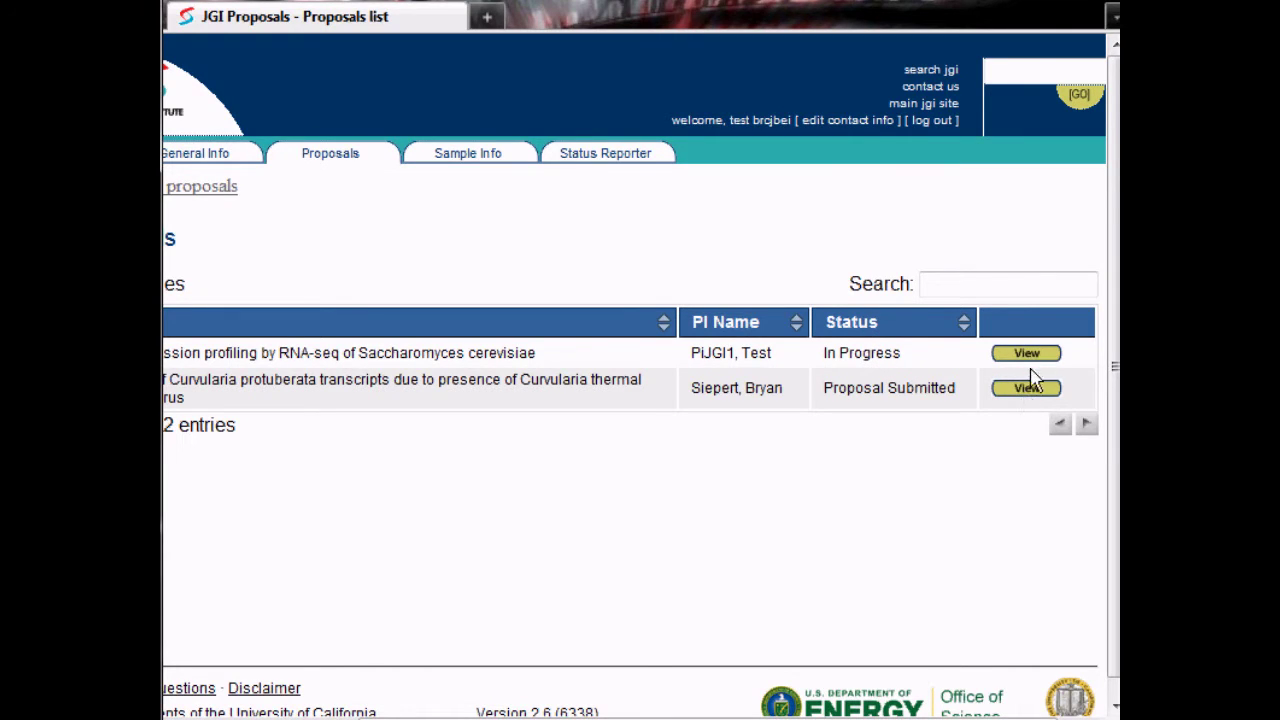
pyautogui.hscroll(-4, 725, 703)
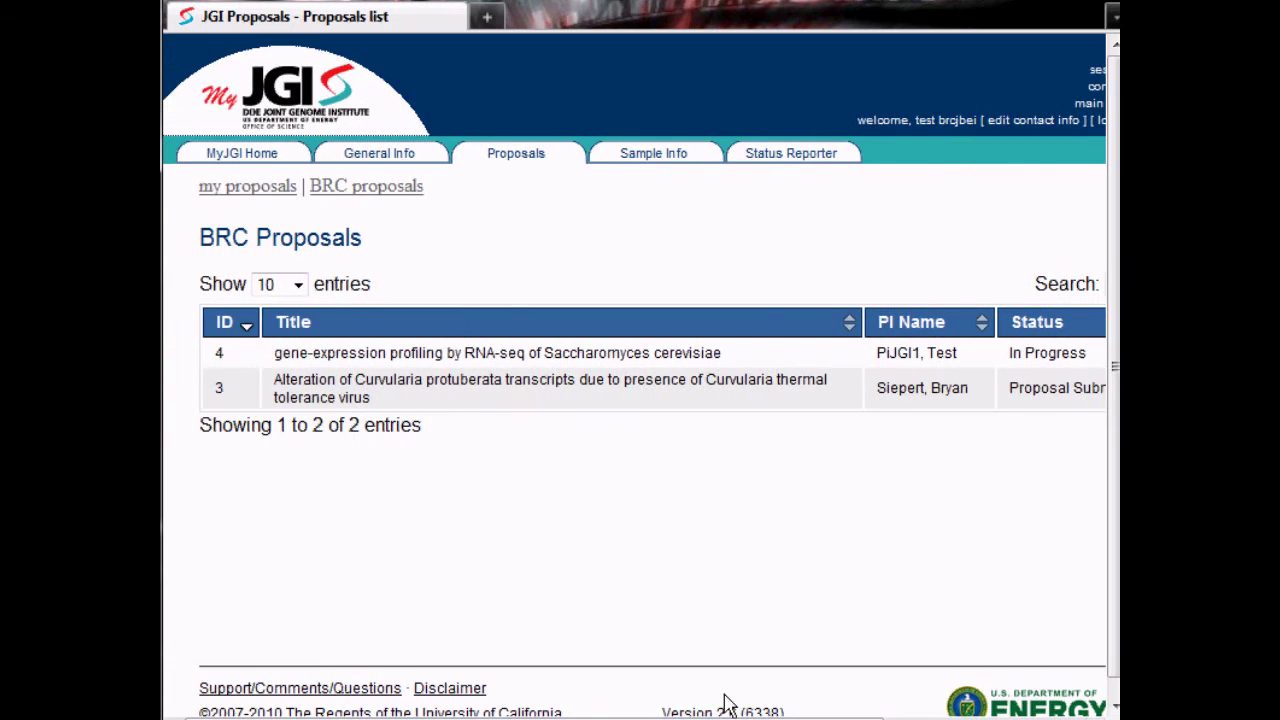
pyautogui.click(229, 324)
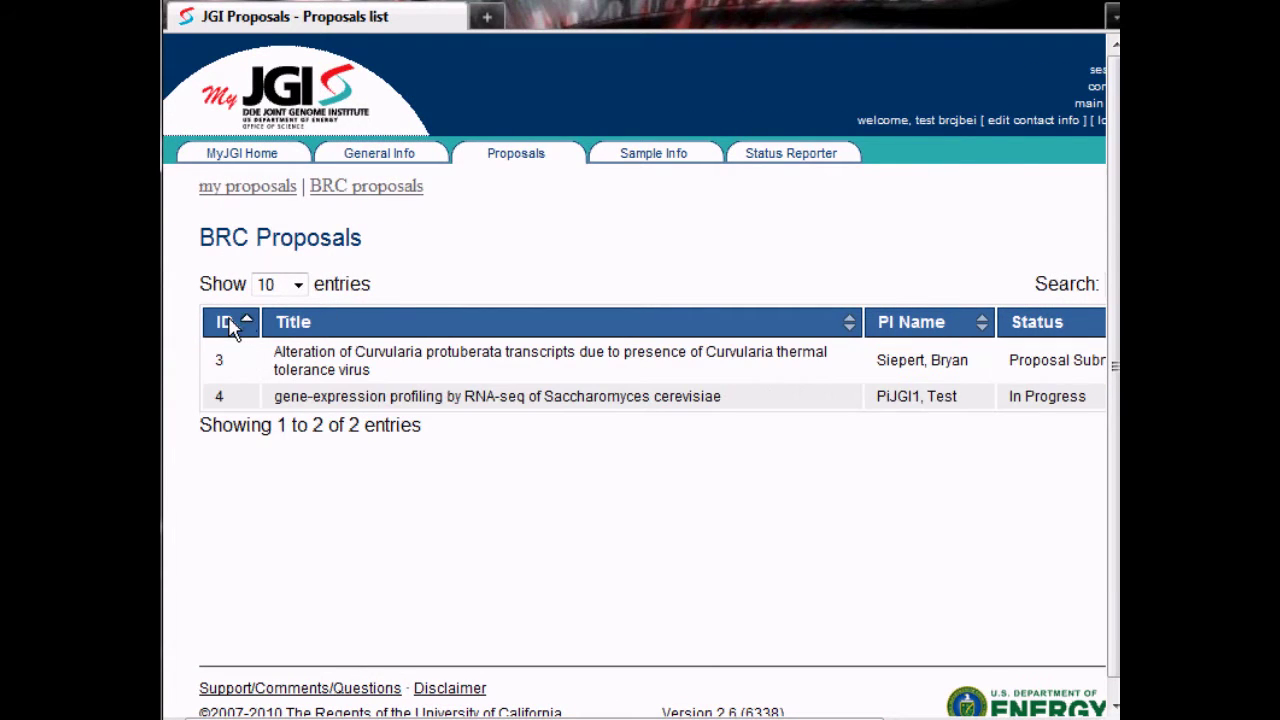
pyautogui.click(308, 326)
pyautogui.click(930, 330)
# Keep 10 entries per page and filter the list with the Search box down to the submitted proposal
pyautogui.click(298, 286)
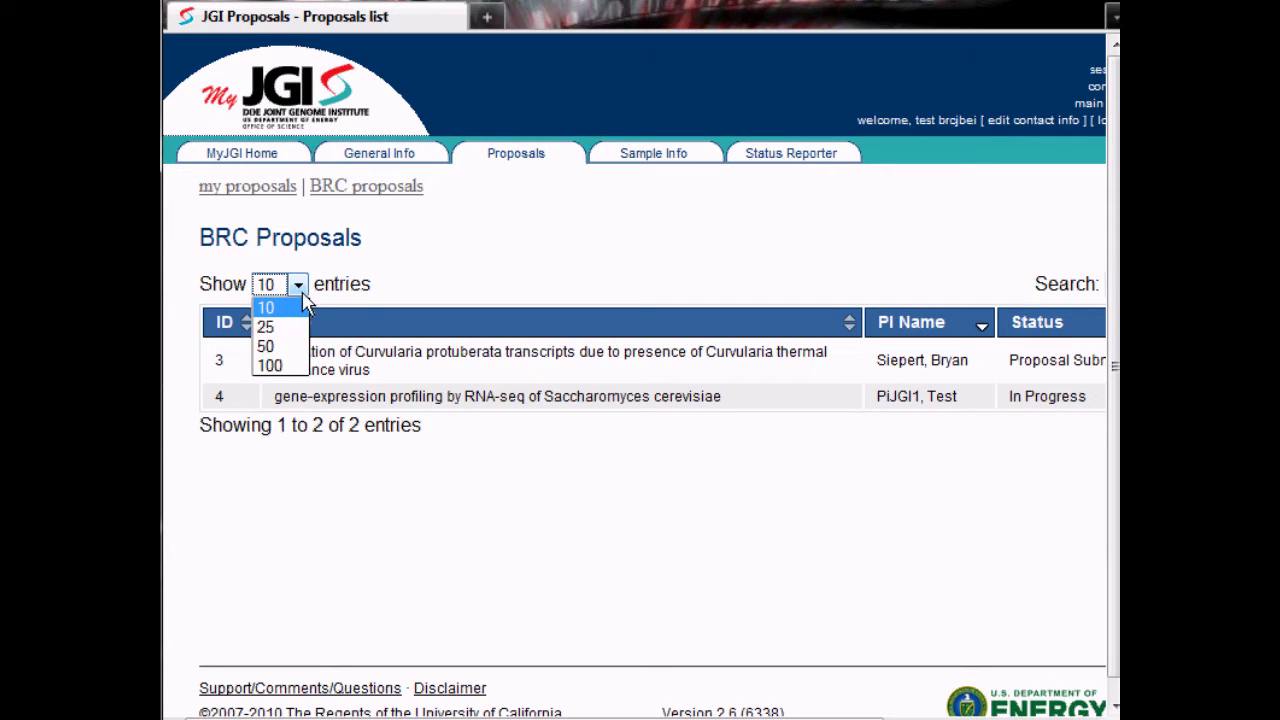
pyautogui.click(379, 286)
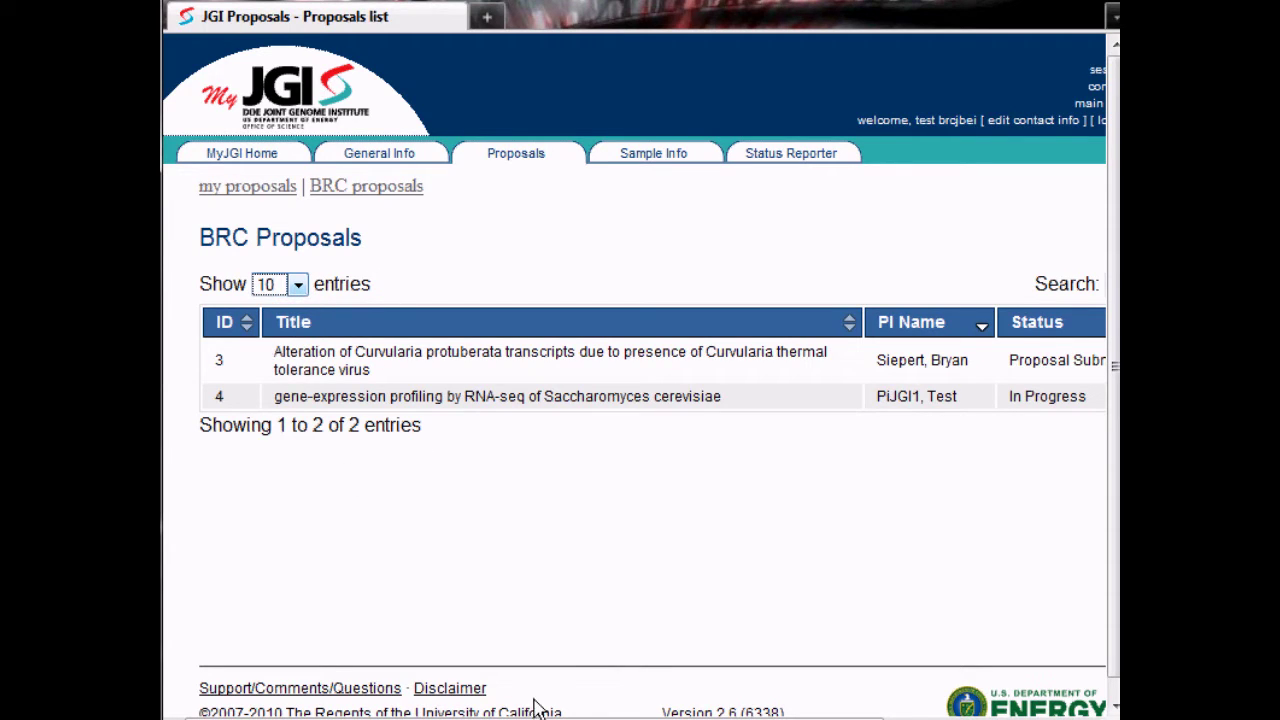
pyautogui.moveTo(612, 716); pyautogui.dragTo(850, 716)
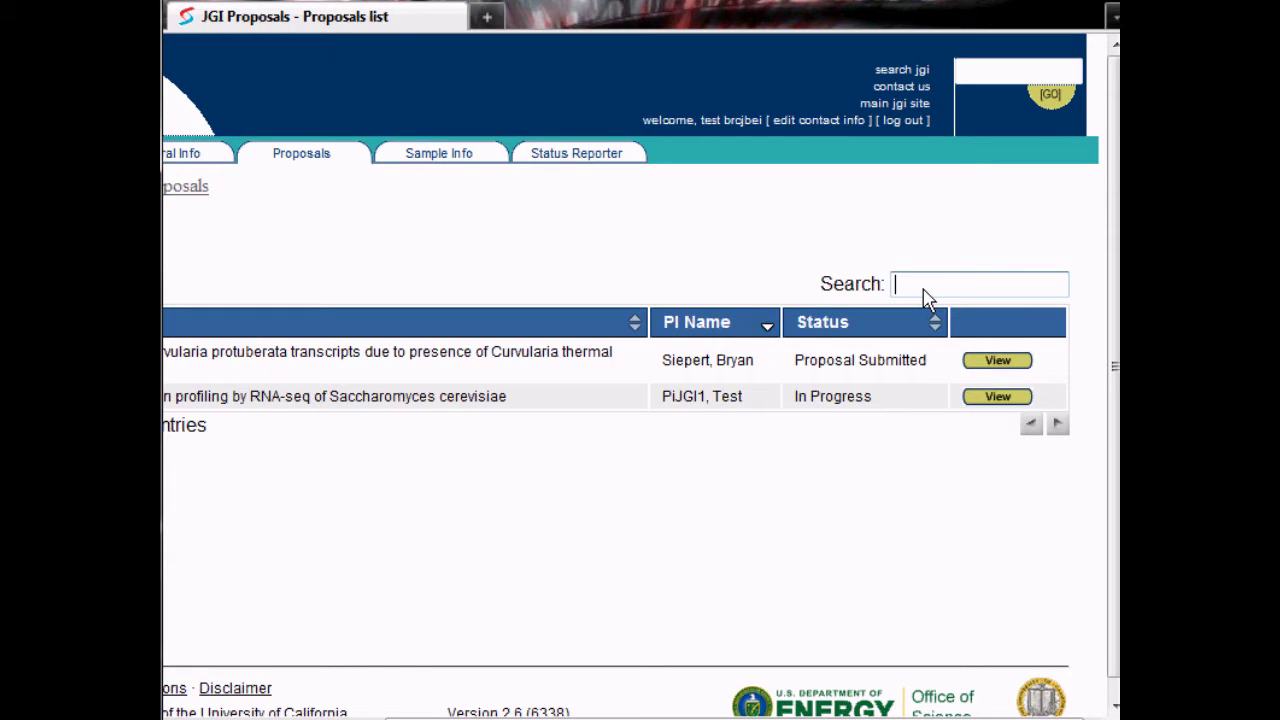
pyautogui.write('rya')
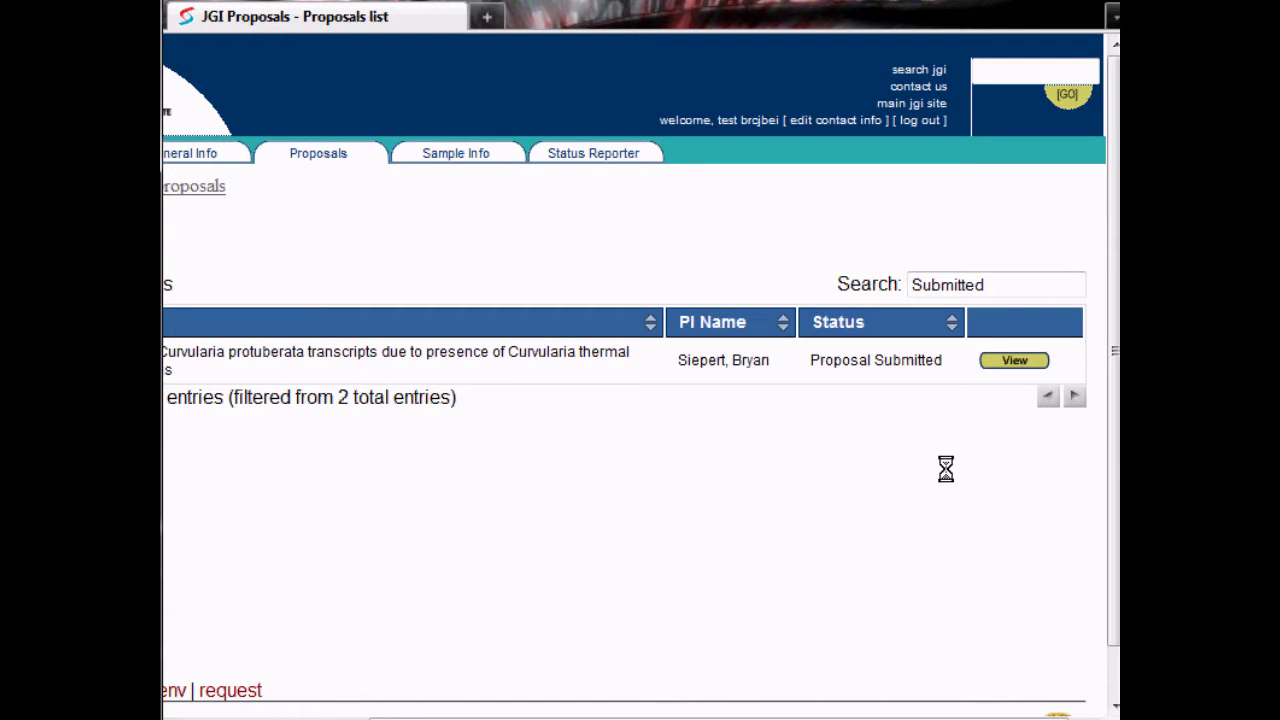
# View Proposal 3, collapse and re-expand all sections, and scroll down to its History
pyautogui.click(998, 362)
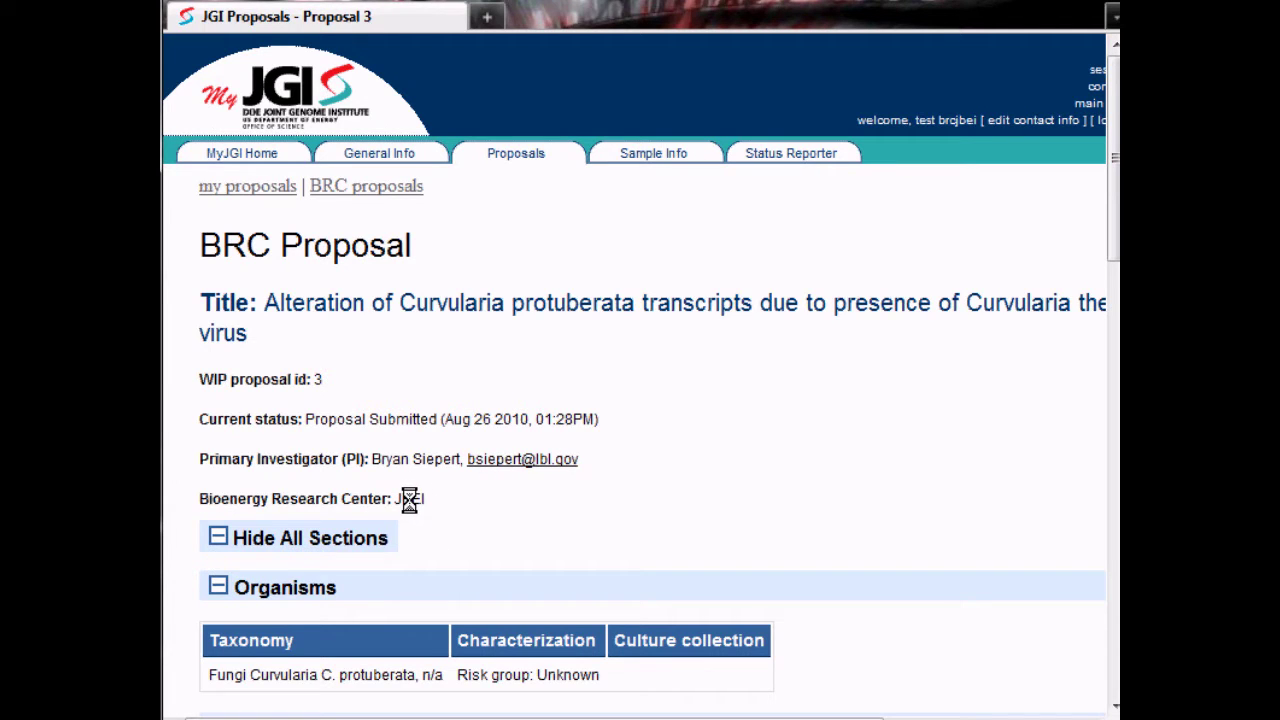
pyautogui.moveTo(1106, 200); pyautogui.dragTo(1116, 328)
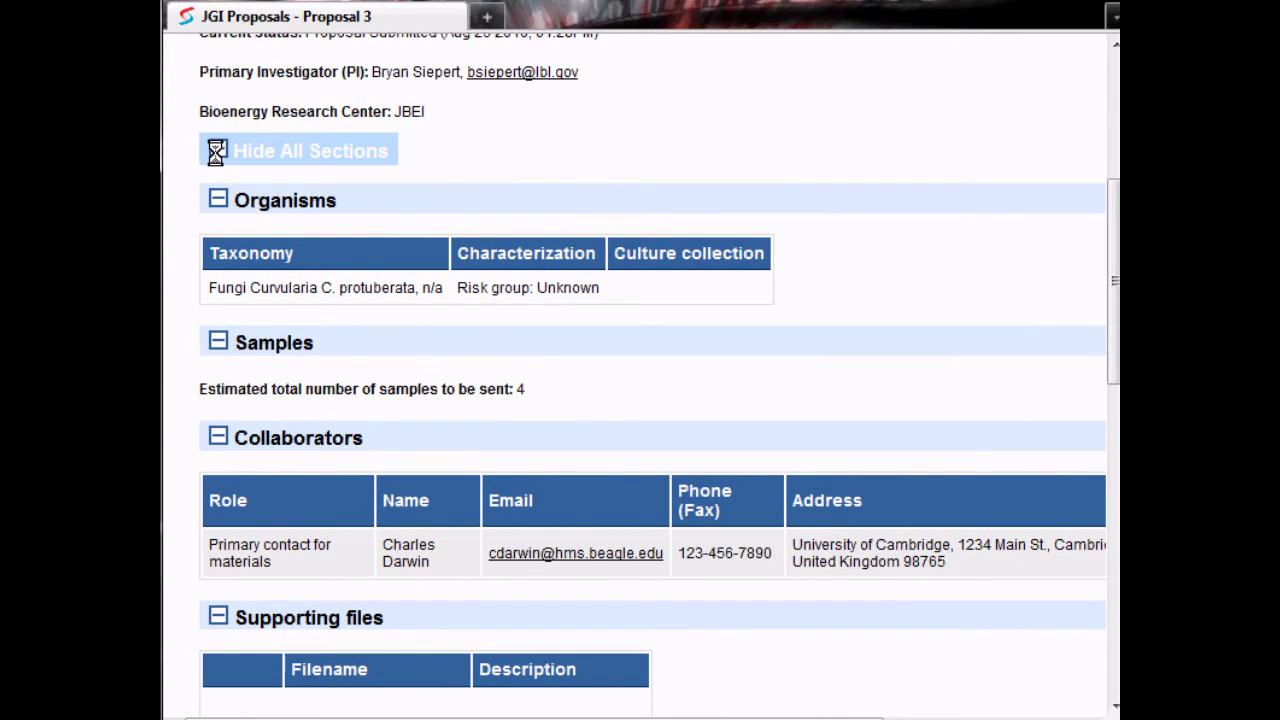
pyautogui.click(216, 152)
pyautogui.click(217, 248)
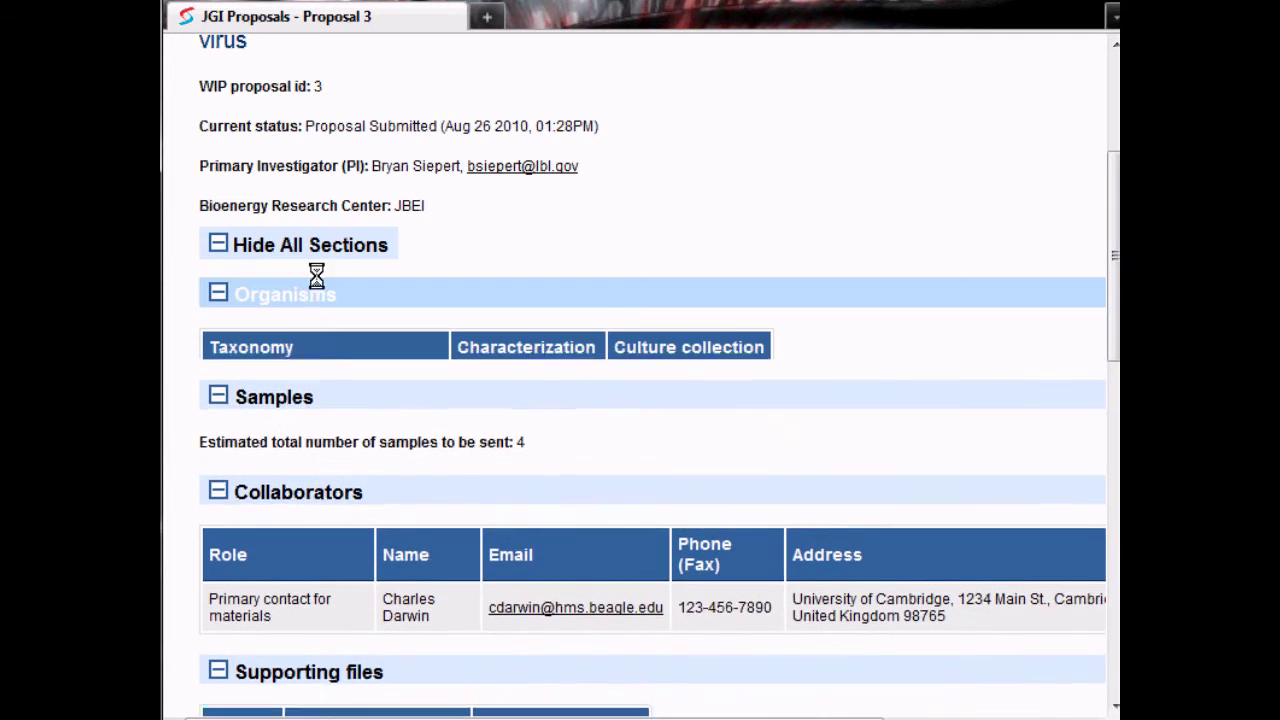
pyautogui.moveTo(1110, 258); pyautogui.dragTo(1071, 366)
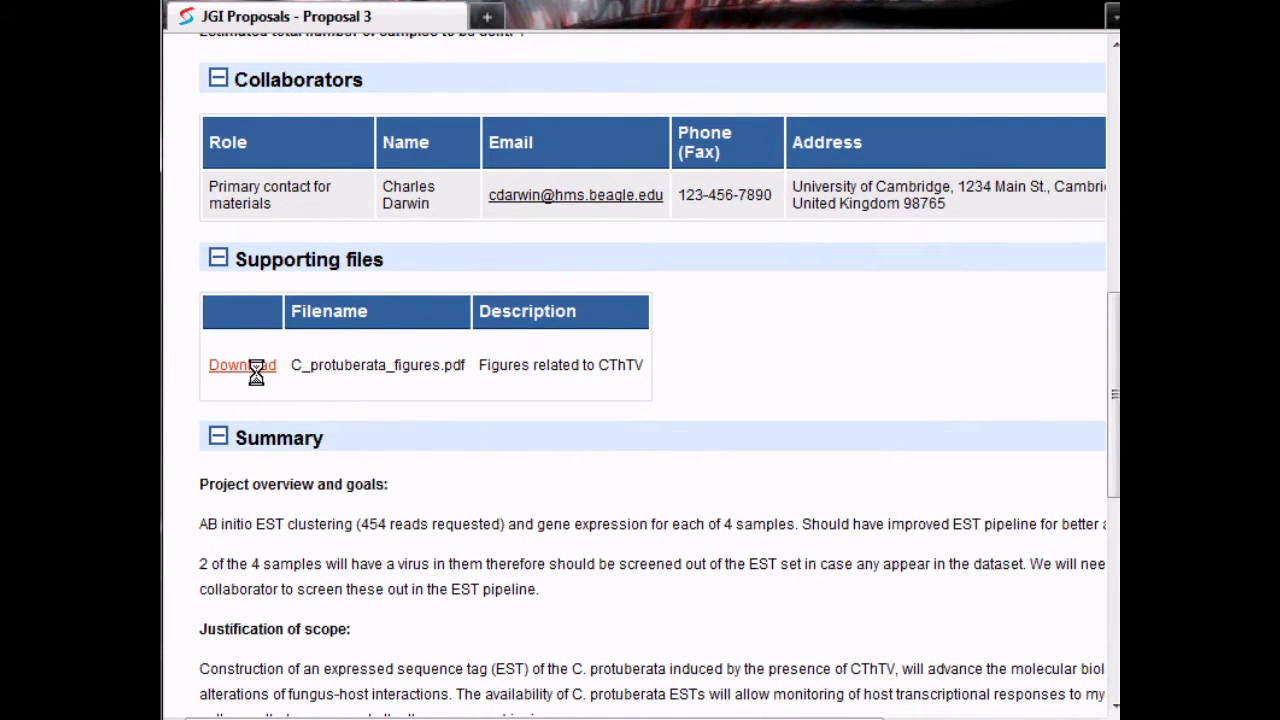
pyautogui.moveTo(1114, 393); pyautogui.dragTo(1082, 493)
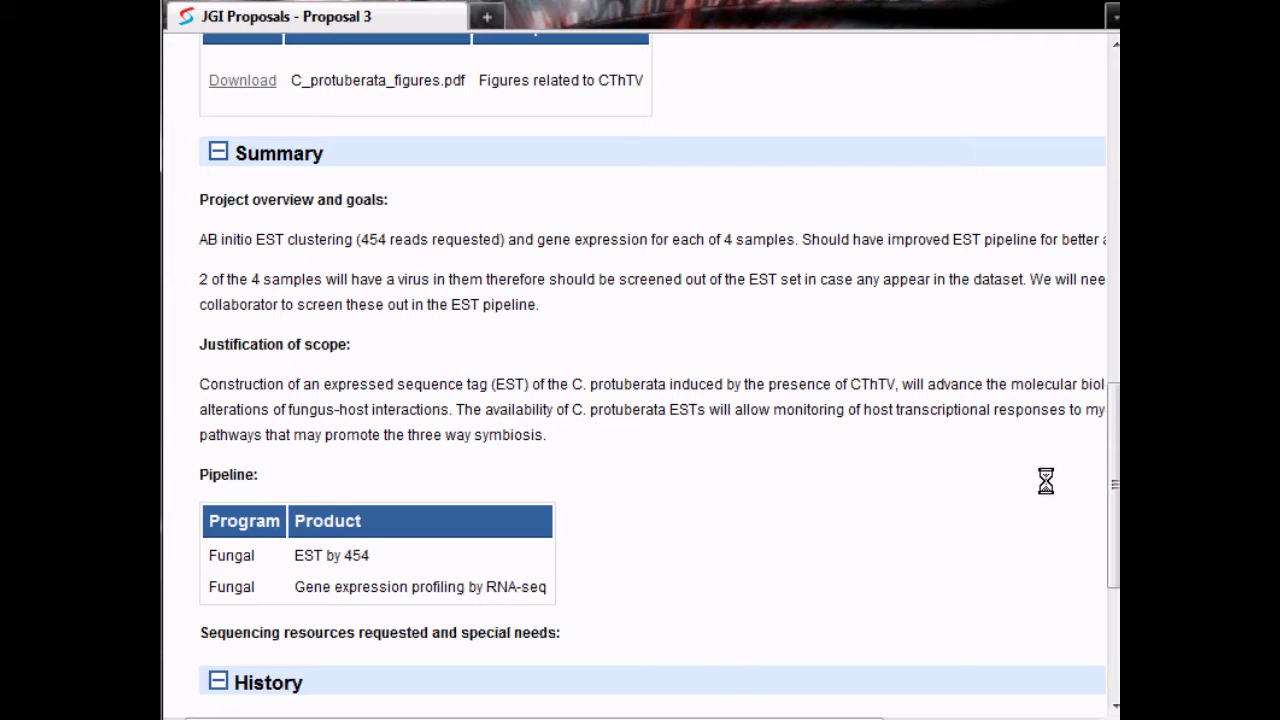
pyautogui.moveTo(1110, 441); pyautogui.dragTo(1110, 553)
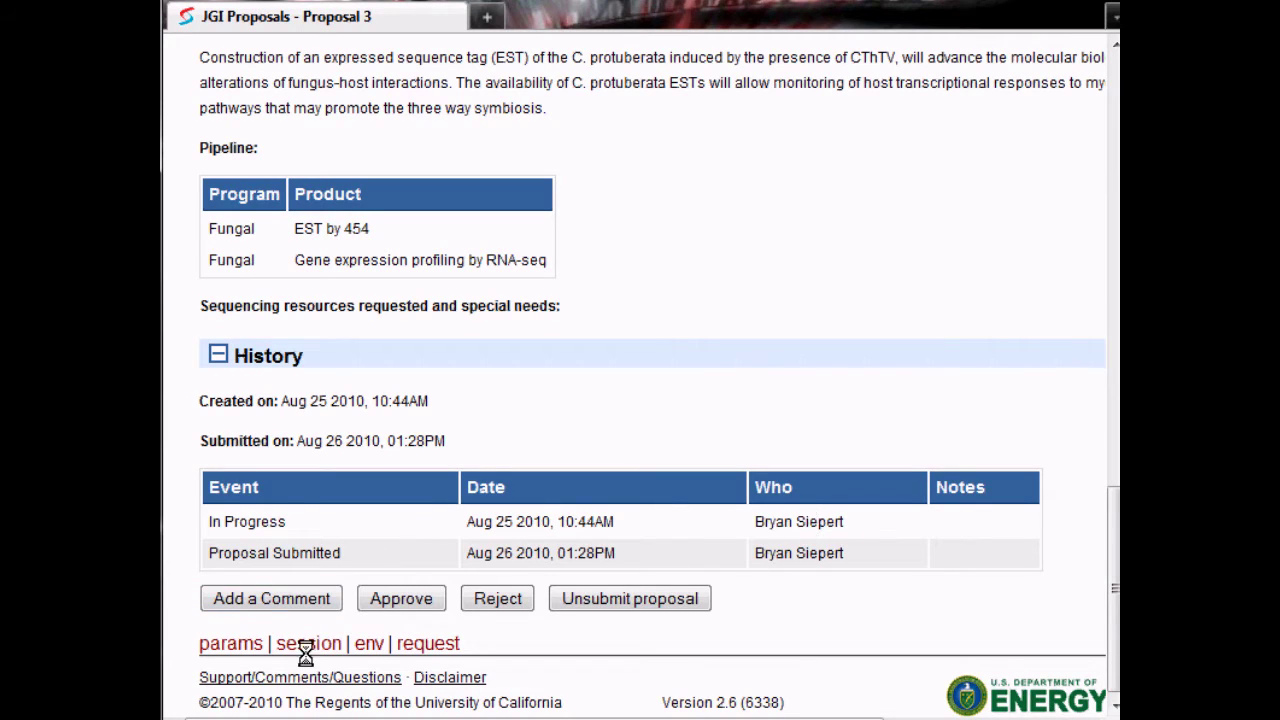
pyautogui.click(270, 598)
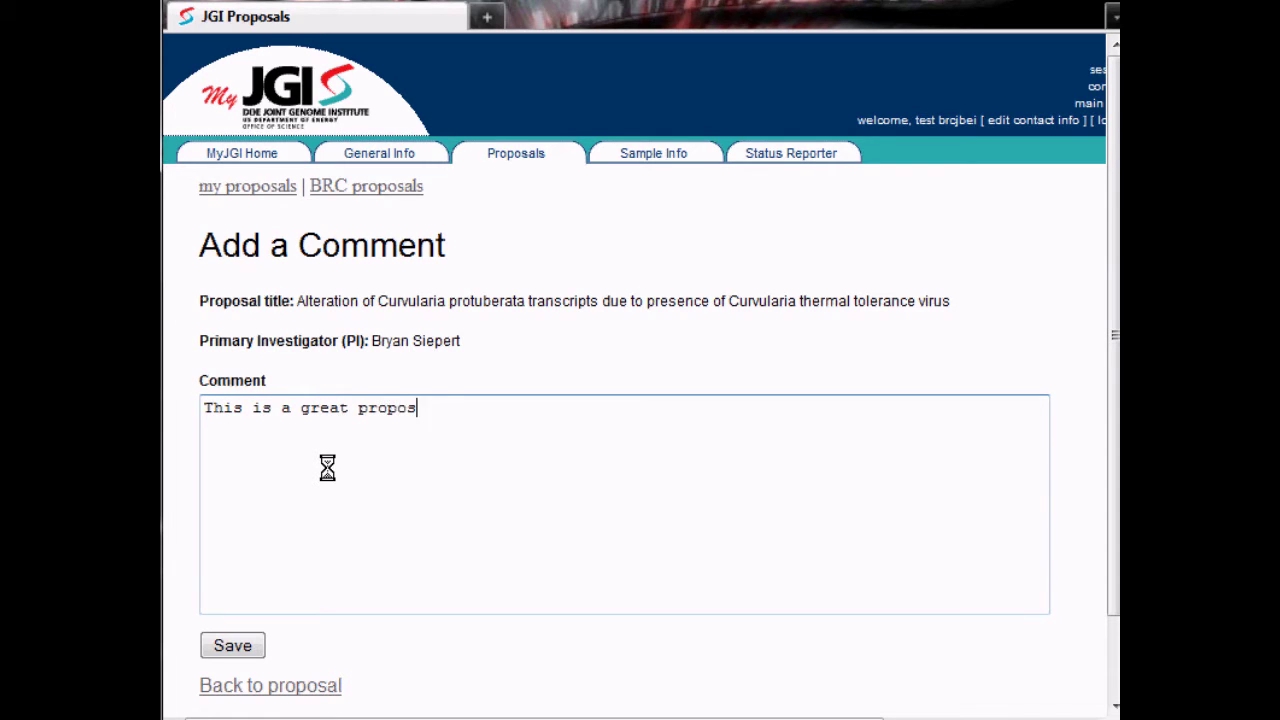
# Save the comment 'This is a great proposal!' and highlight it in the History table
pyautogui.click(226, 642)
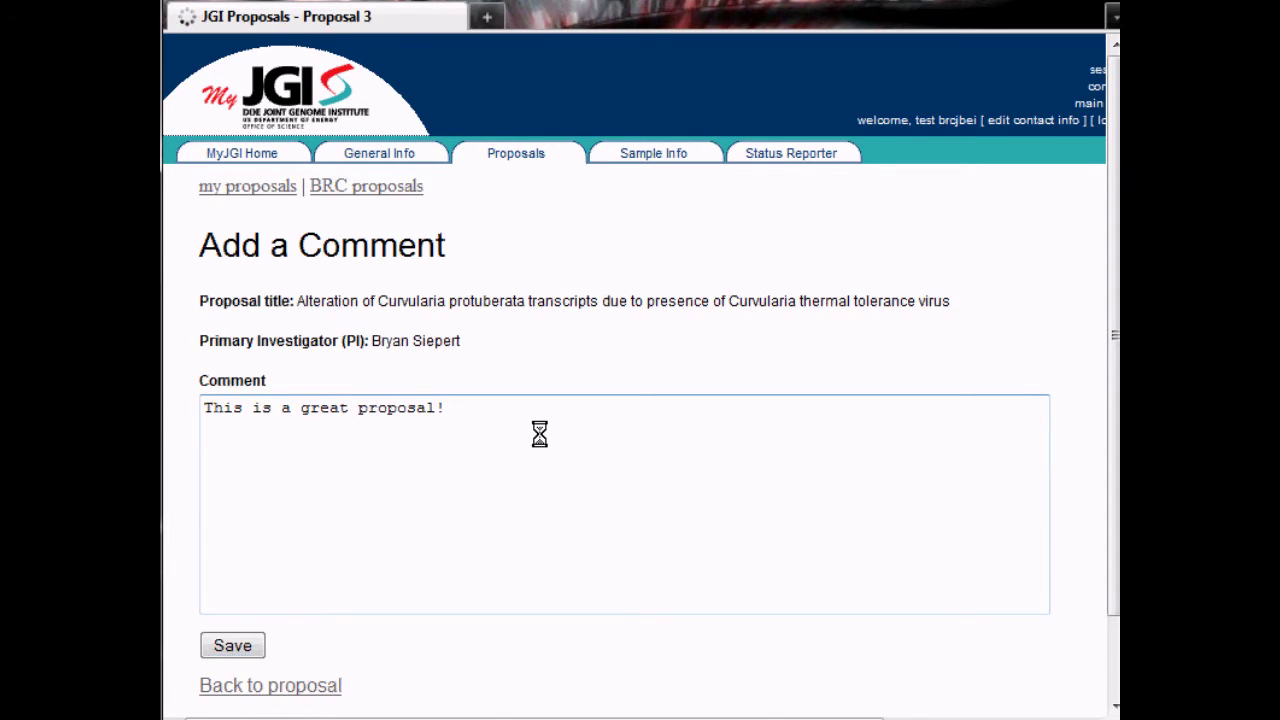
pyautogui.scroll(-15, 808, 558)
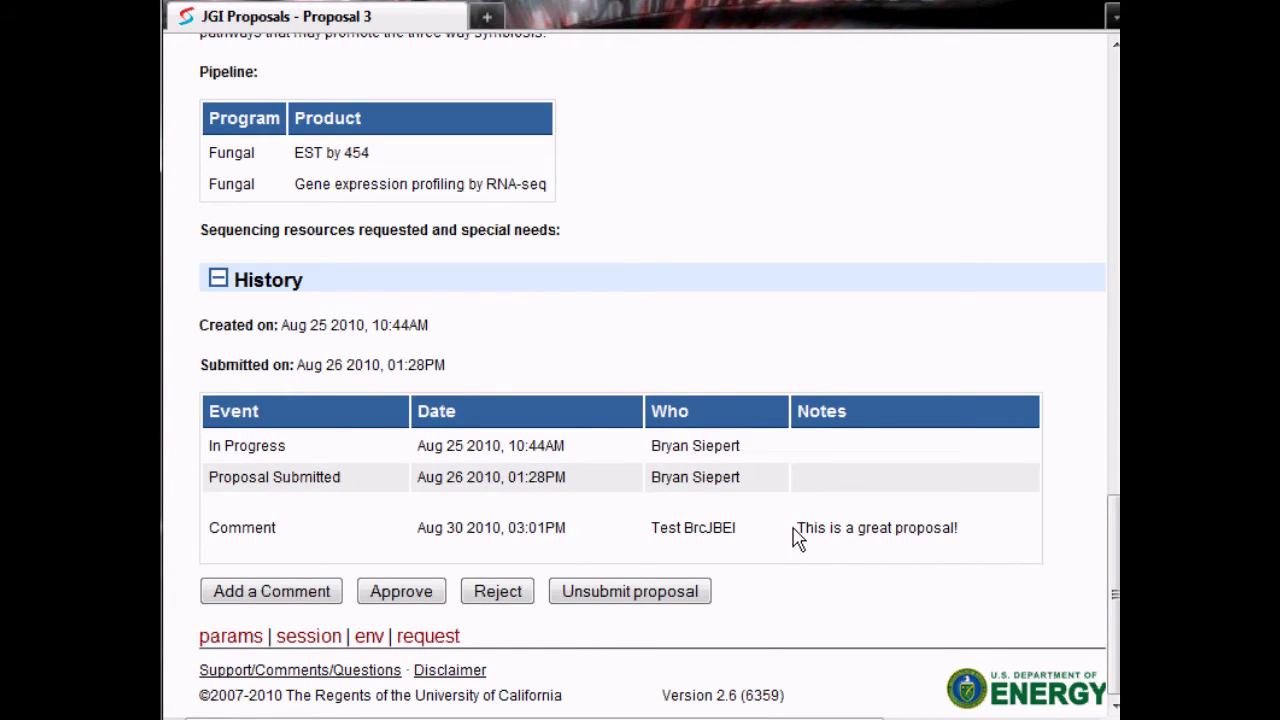
pyautogui.moveTo(793, 530); pyautogui.dragTo(997, 534)
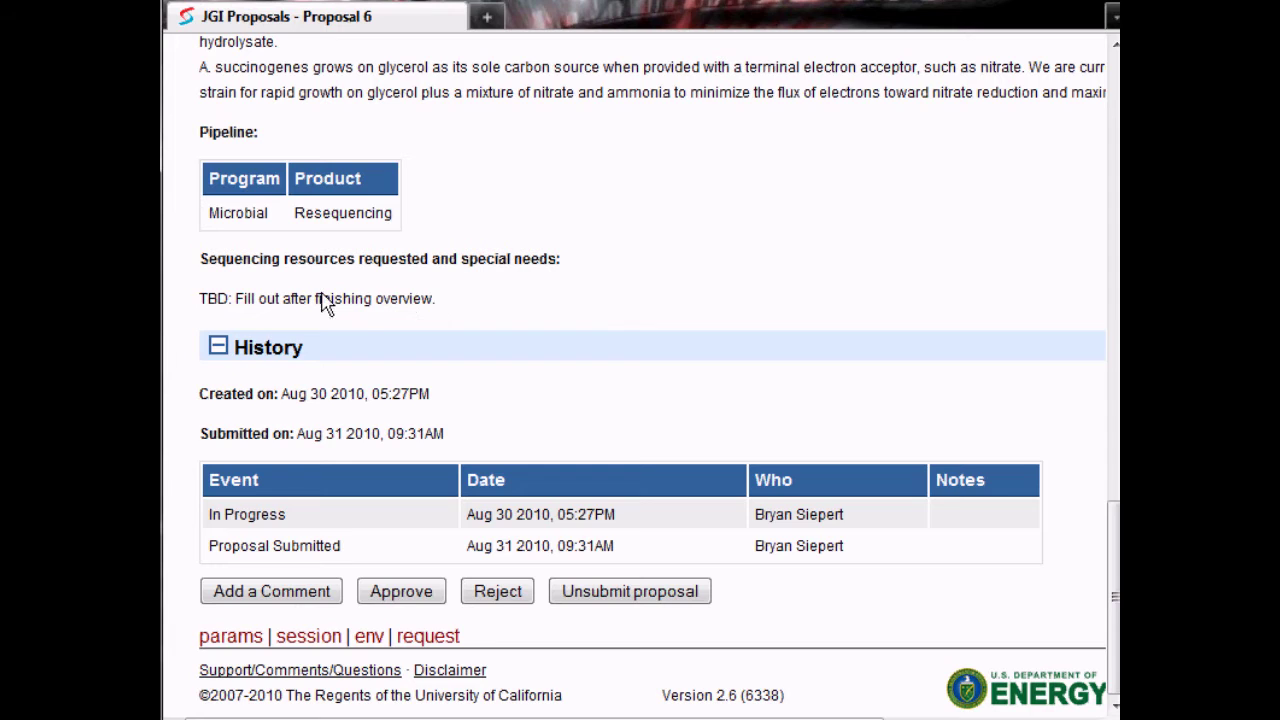
# Unsubmit Proposal 6 with a pasted e-mail asking the PI to complete sequencing resources
pyautogui.click(618, 593)
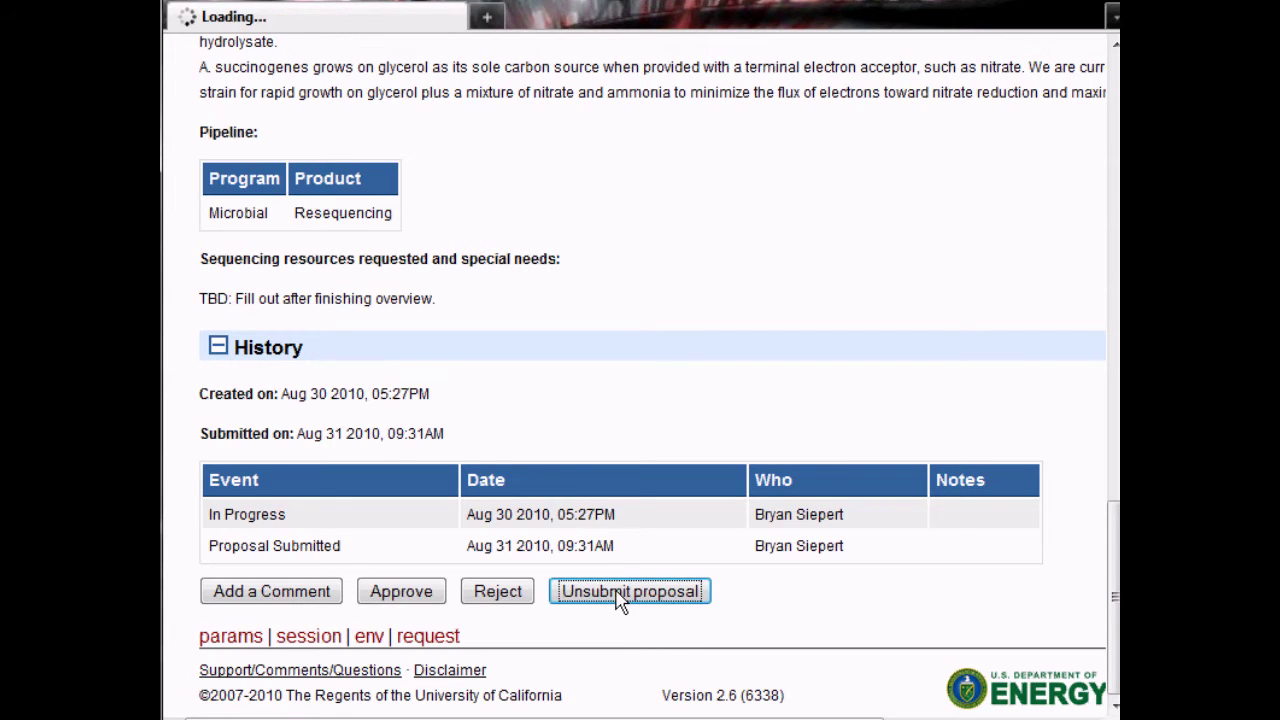
pyautogui.click(480, 474)
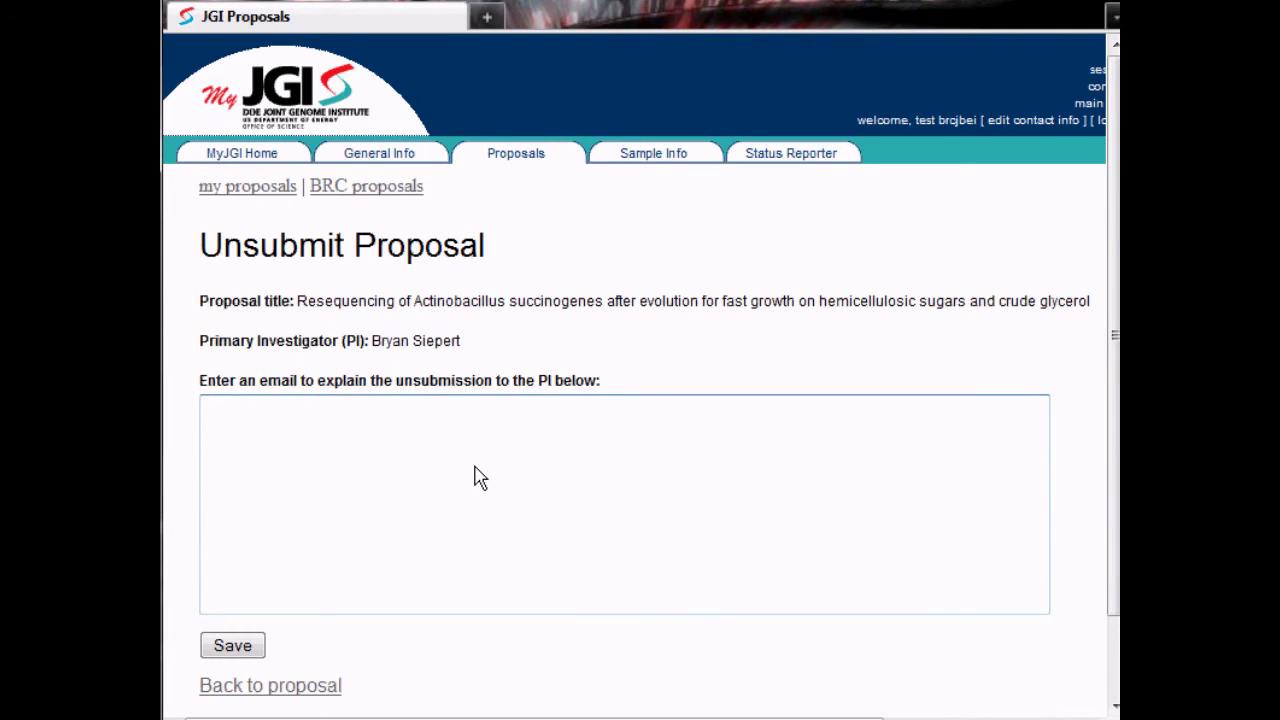
pyautogui.write('Dear Dr. Siepert,  I have unsubmitted your proposal "Resequencing of Actinobacillus succinogenes after evolution for fast growth on hemicellulosic sugars and crude glycerol" so that you can properly fill out the "sequencing resources requested and special needs" field. Please resubmit your proposal when you have made this change.')
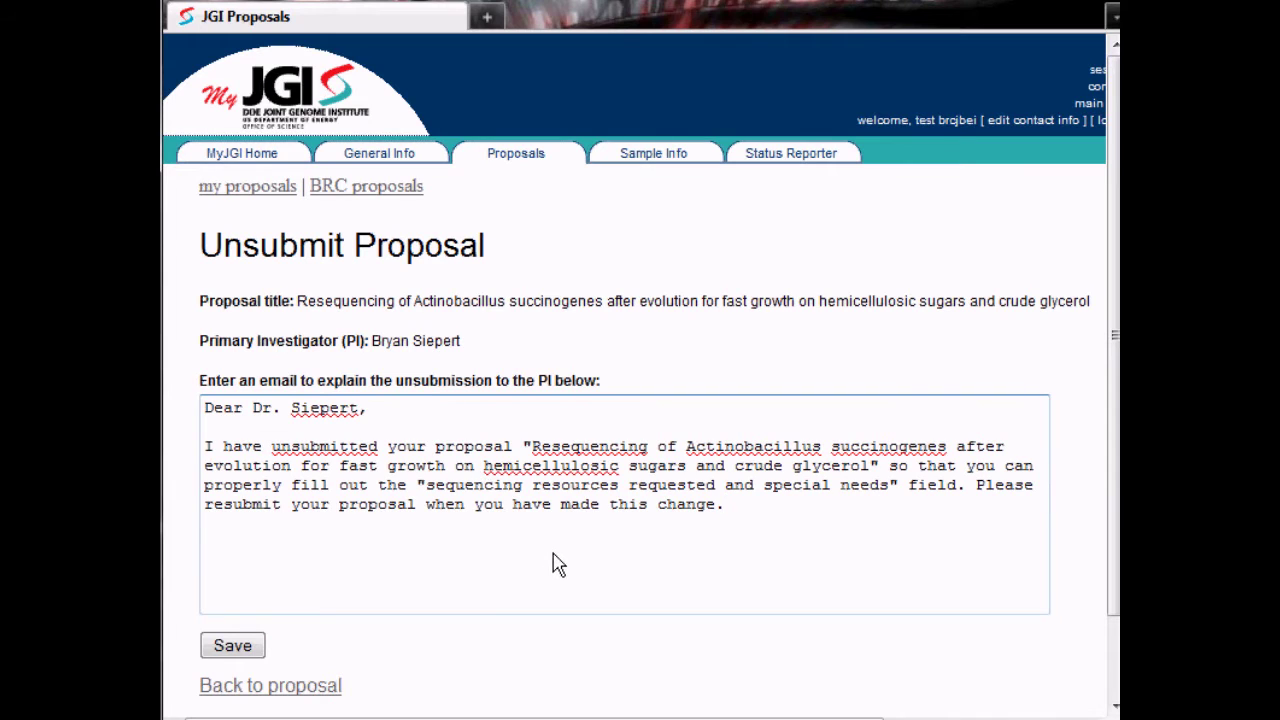
pyautogui.click(240, 648)
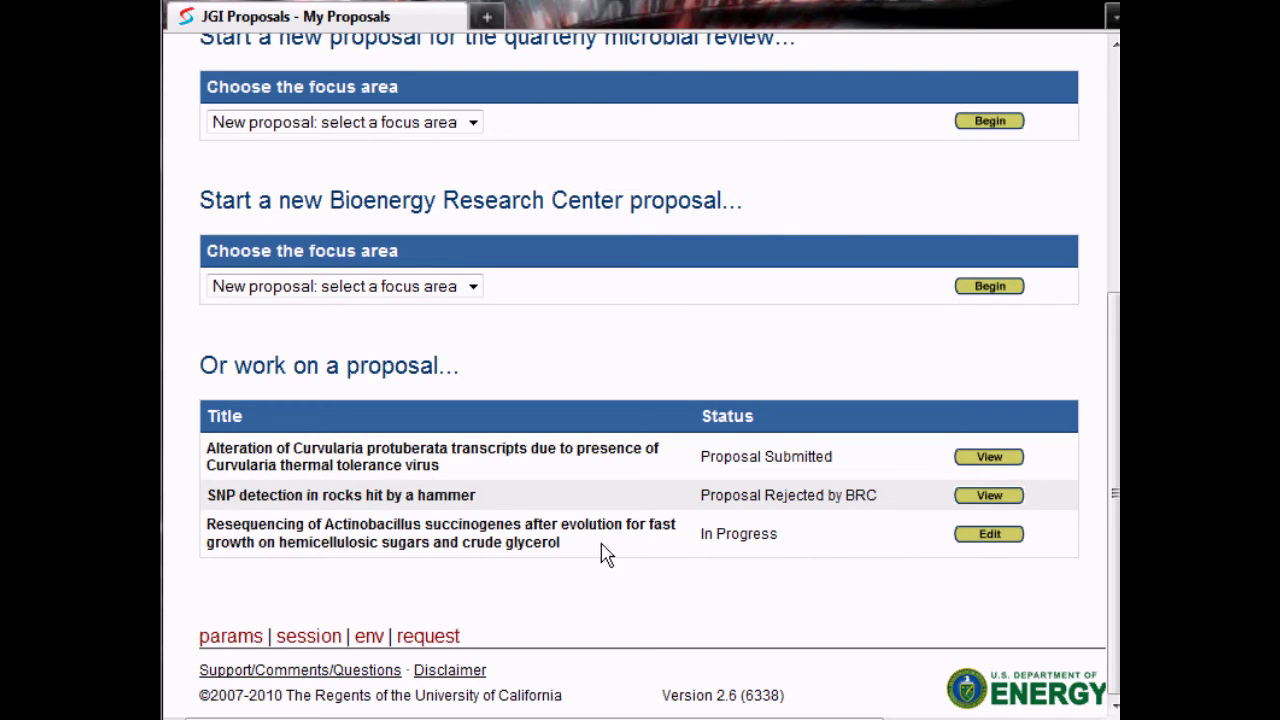
# Replace proposal 6's TBD sequencing-resources note with the post-SNP discussion request and submit for review
pyautogui.click(990, 540)
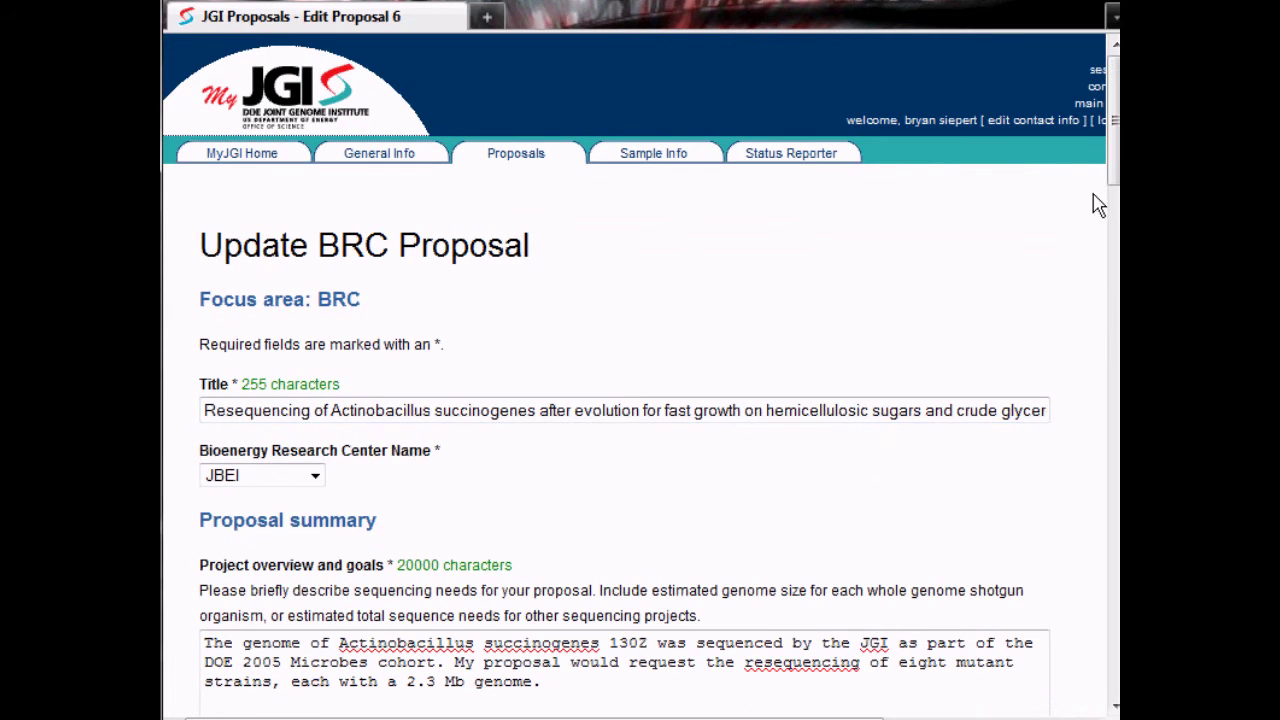
pyautogui.moveTo(1112, 180); pyautogui.dragTo(1112, 350)
pyautogui.scroll(-1, 1112, 350)
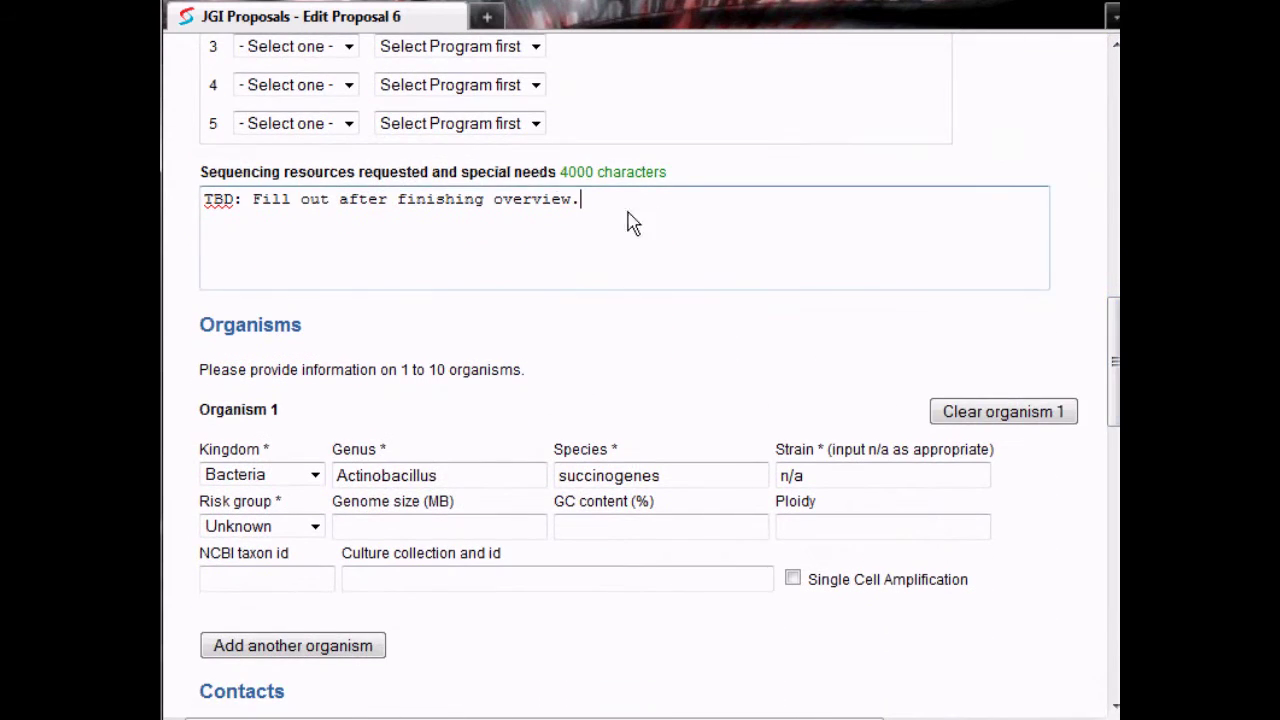
pyautogui.moveTo(631, 220); pyautogui.dragTo(160, 125)
pyautogui.write('Please contact with results after initial SNP detection to discuss additional analysis products to be performed.')
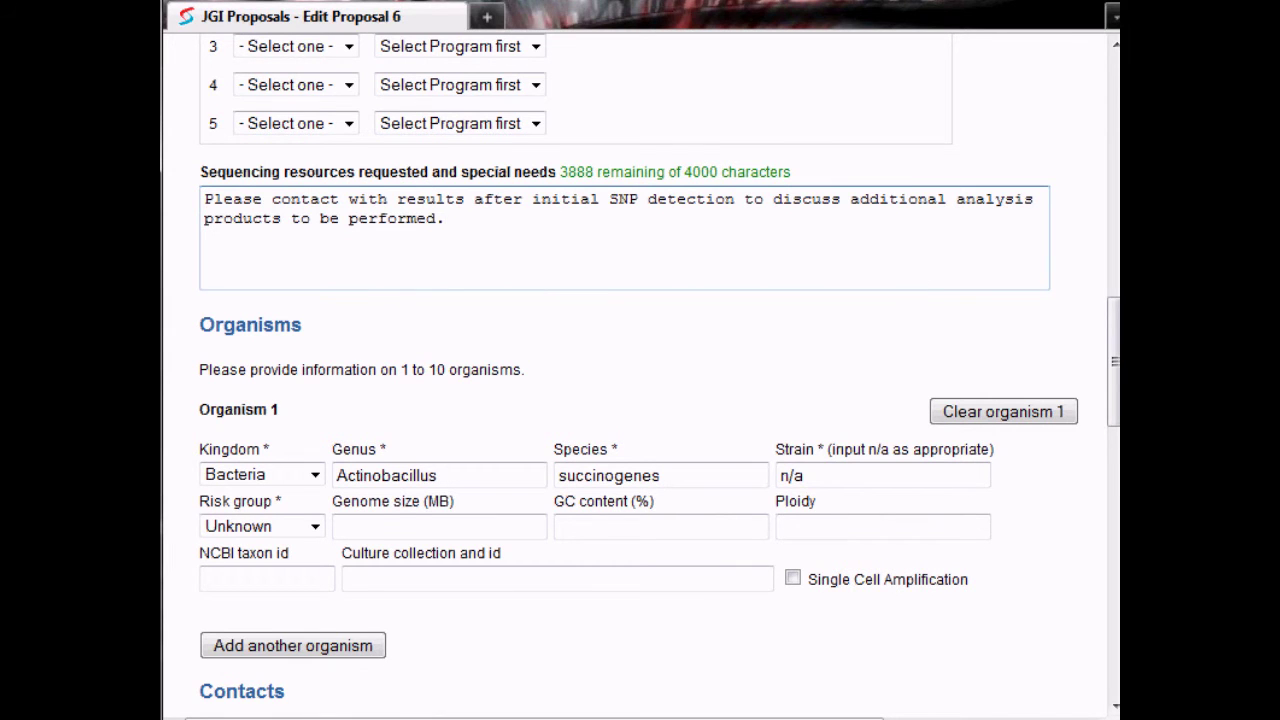
pyautogui.moveTo(1113, 360); pyautogui.dragTo(1113, 628)
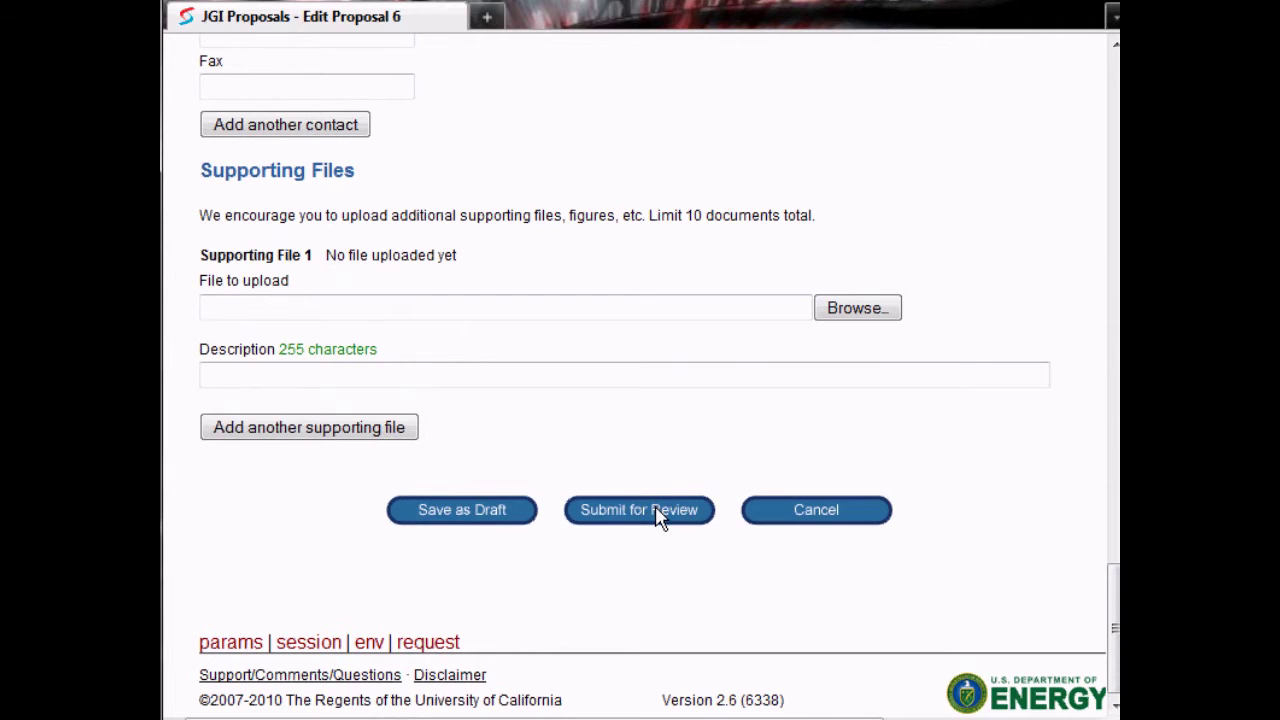
pyautogui.click(658, 512)
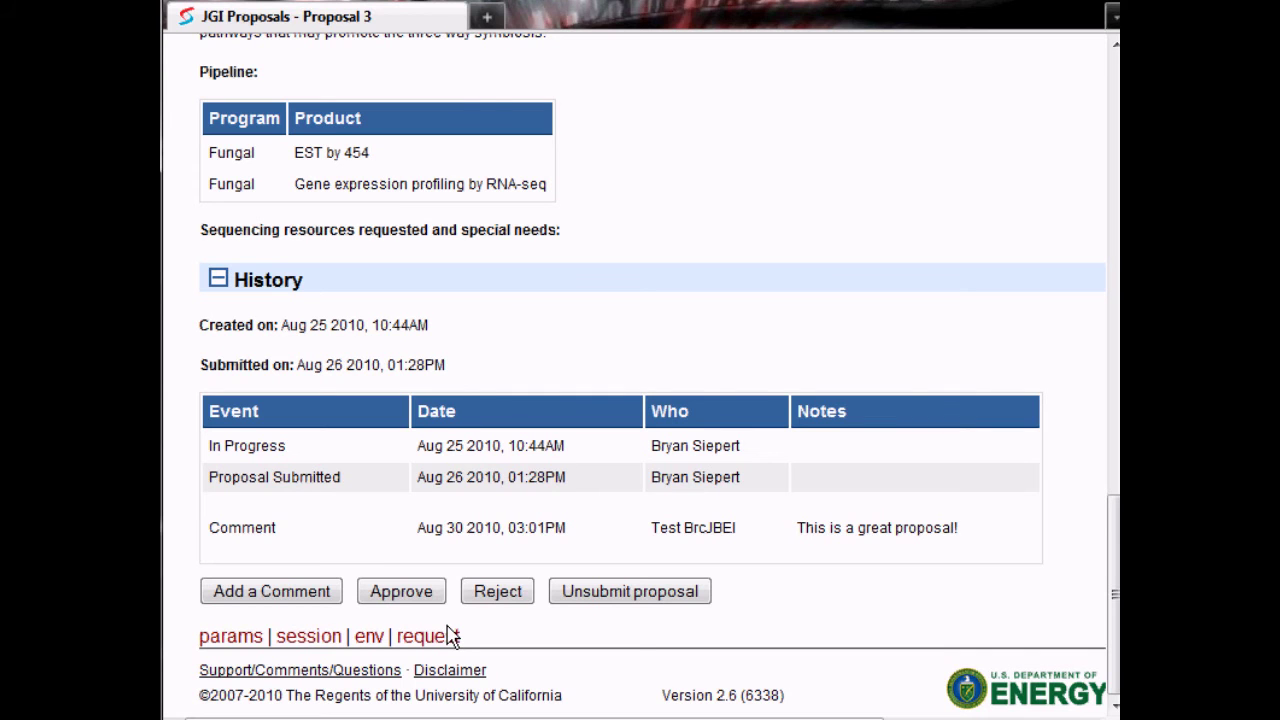
# Approve proposal 3, saving the comment 'Let's go ahead with this one.', and check its history
pyautogui.click(382, 592)
pyautogui.click(372, 588)
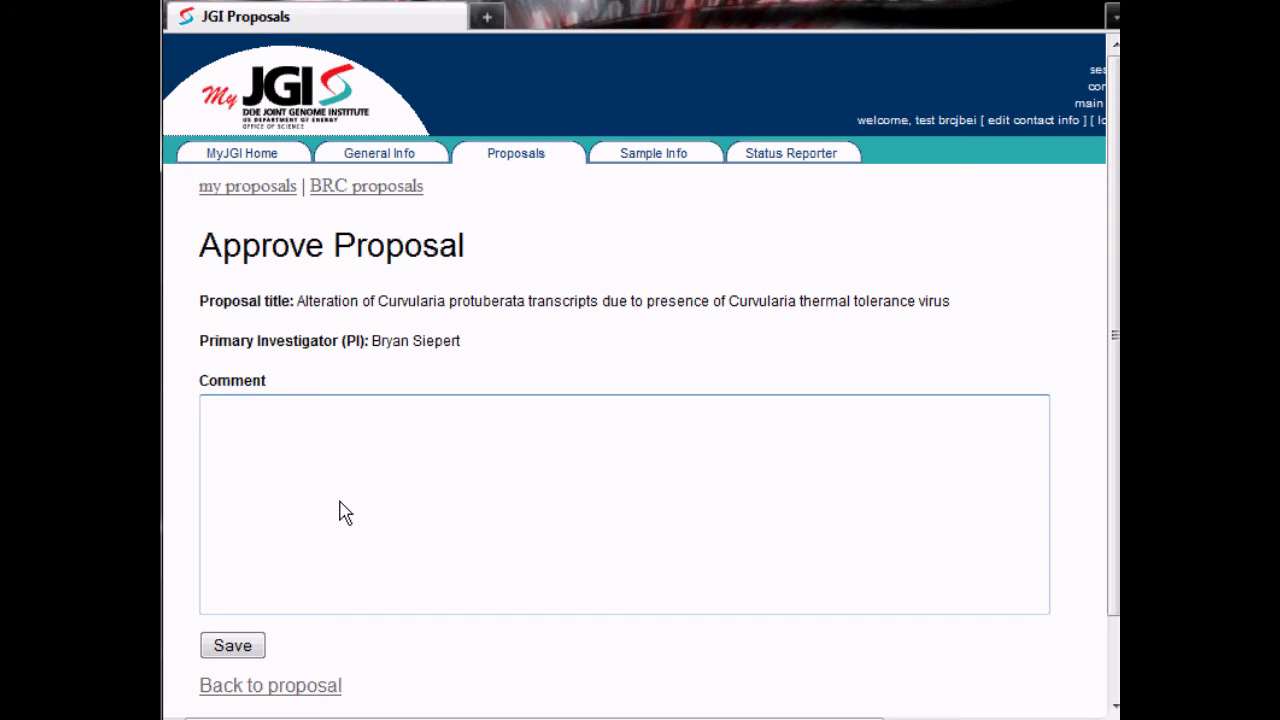
pyautogui.write("Let's go ahead ")
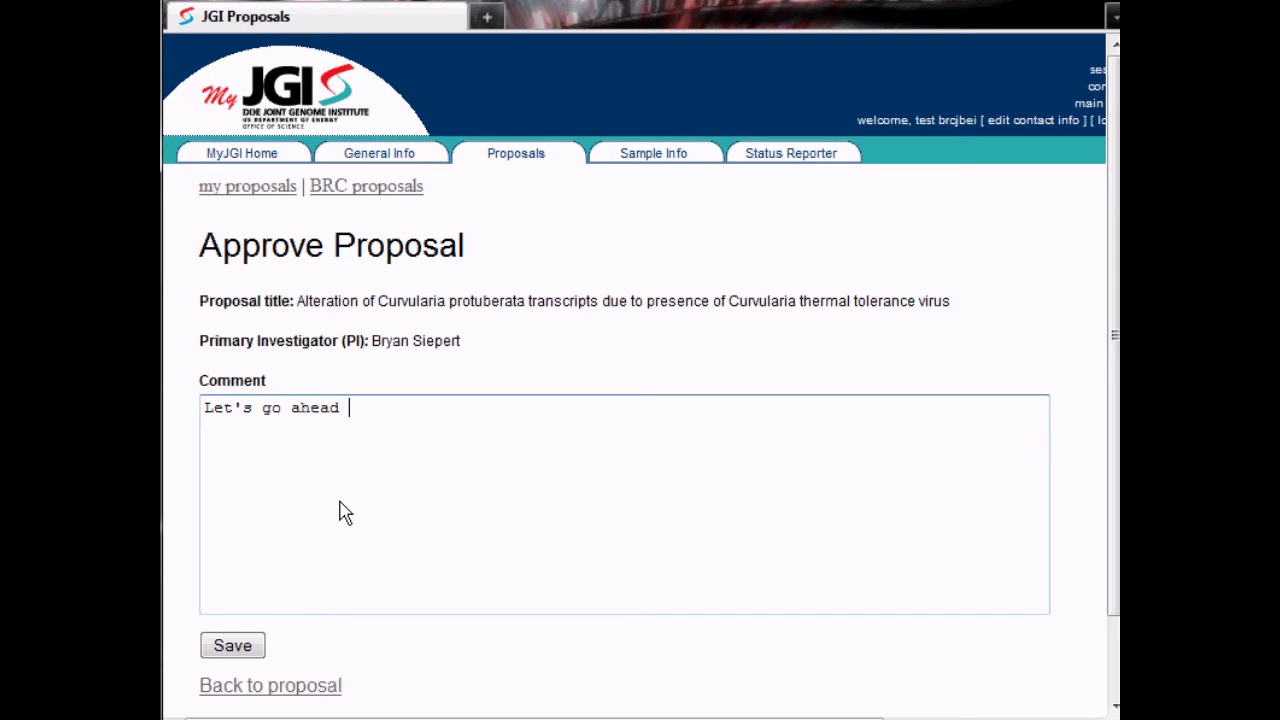
pyautogui.write('with this one.')
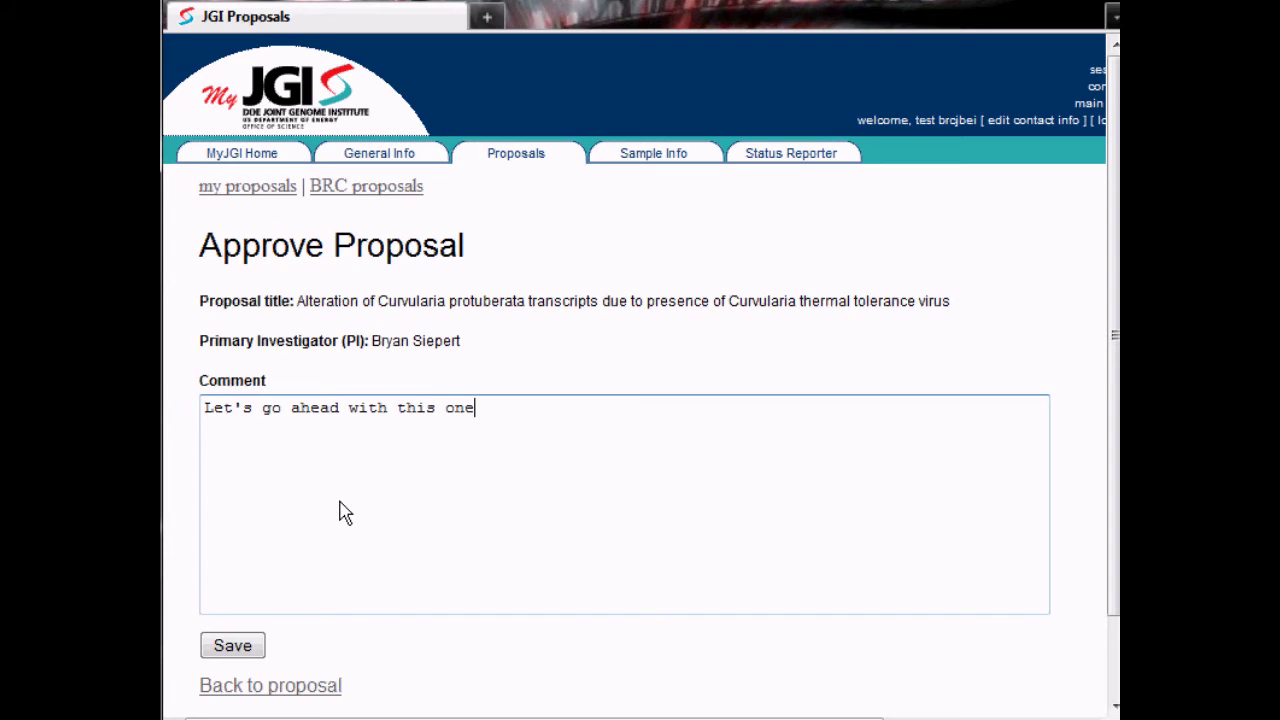
pyautogui.click(228, 648)
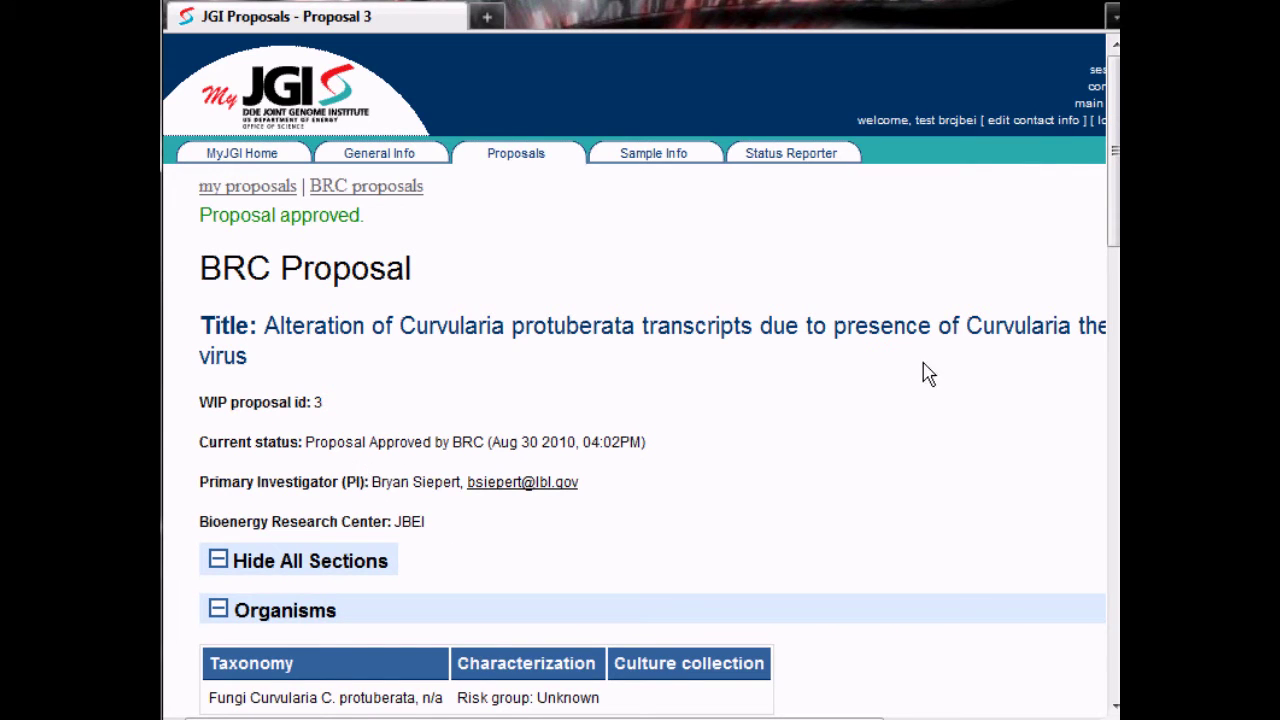
pyautogui.moveTo(1116, 222); pyautogui.dragTo(1115, 670)
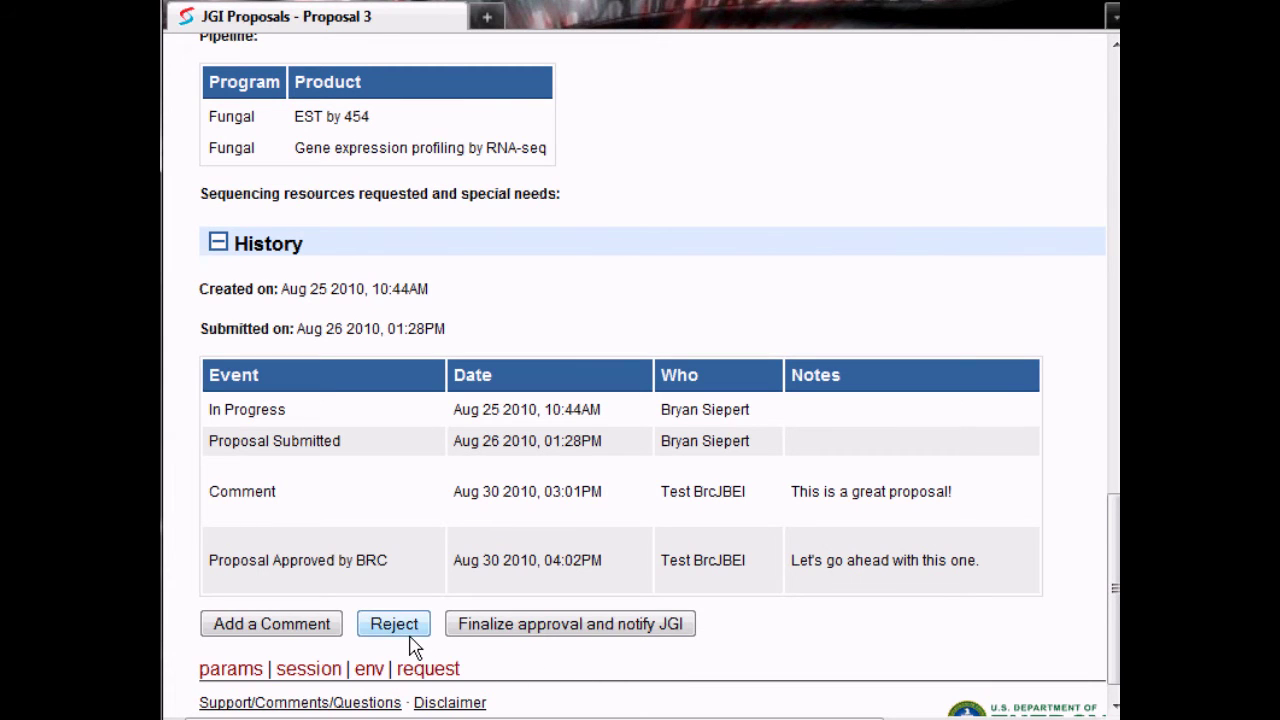
pyautogui.click(523, 632)
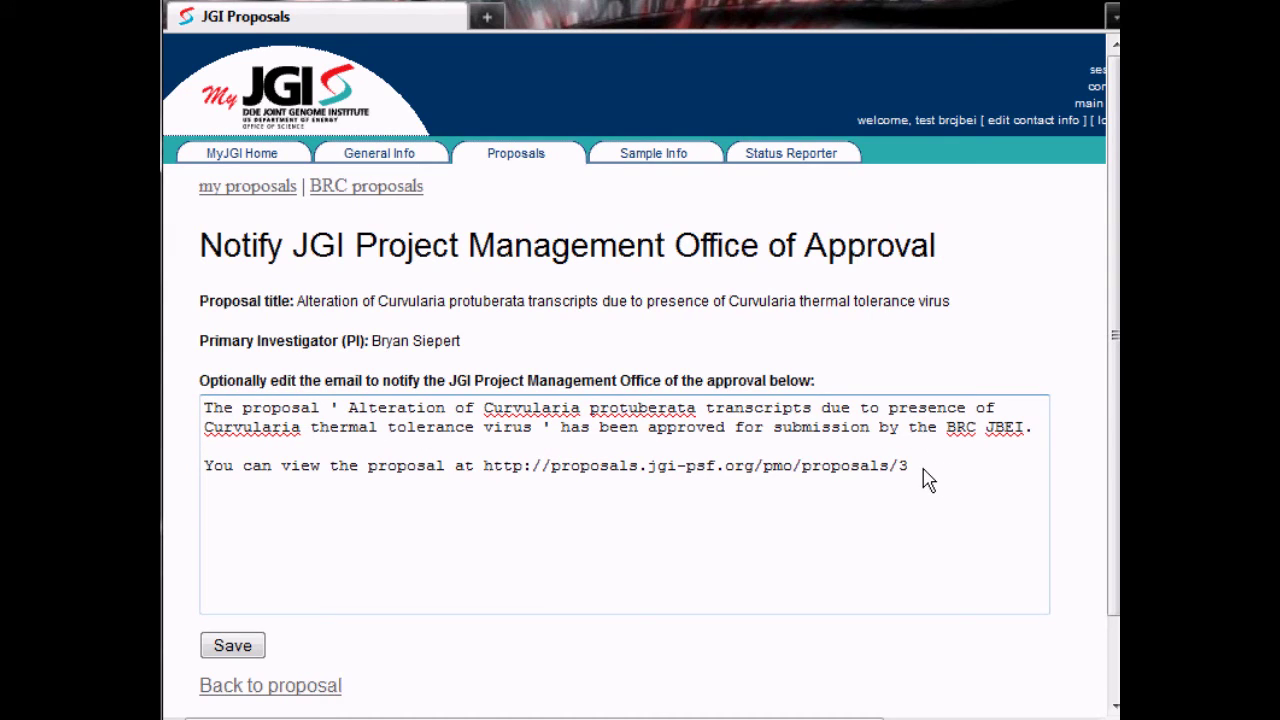
# Save the prefilled approval e-mail to the Project Management Office, forwarding proposal 3 to JGI
pyautogui.click(248, 652)
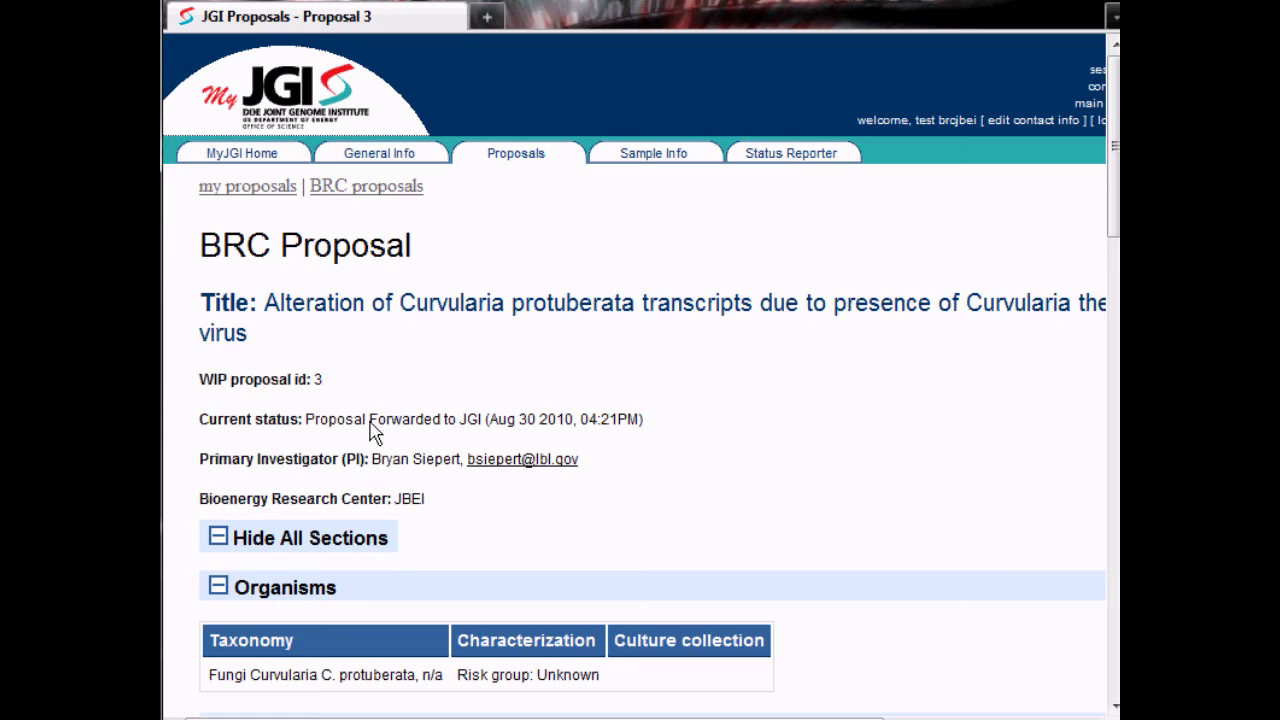
# Check proposal 3's forwarding in its History, then return to the proposals list
pyautogui.moveTo(1113, 140); pyautogui.dragTo(1113, 612)
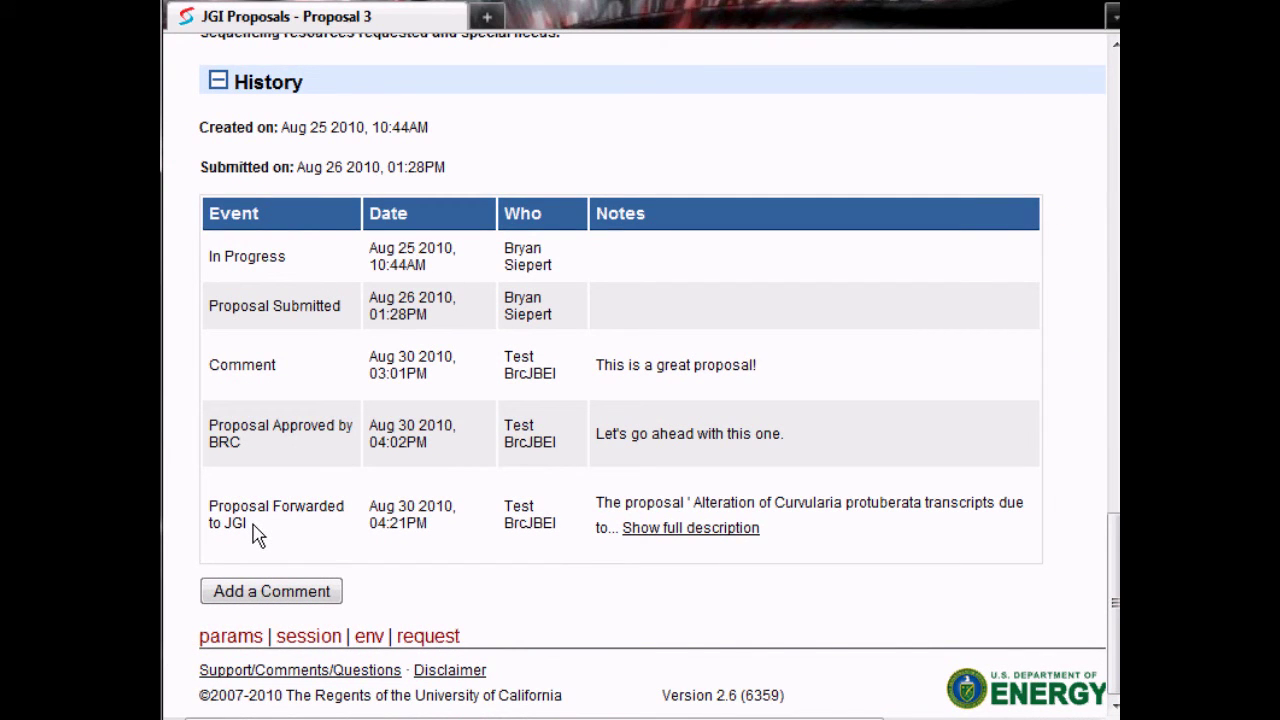
pyautogui.hotkey('alt', 'Left')
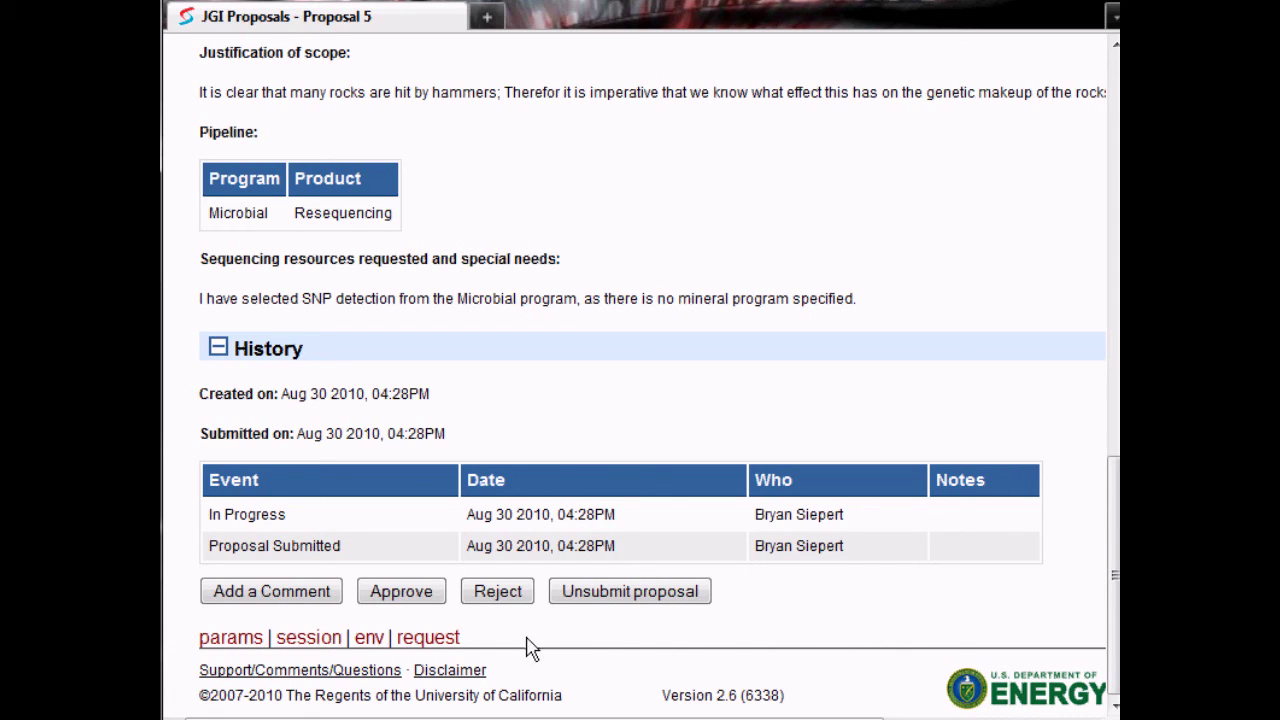
# Reject proposal 5 with an empty comment and review its 'Proposal Rejected by BRC' history entry
pyautogui.click(495, 591)
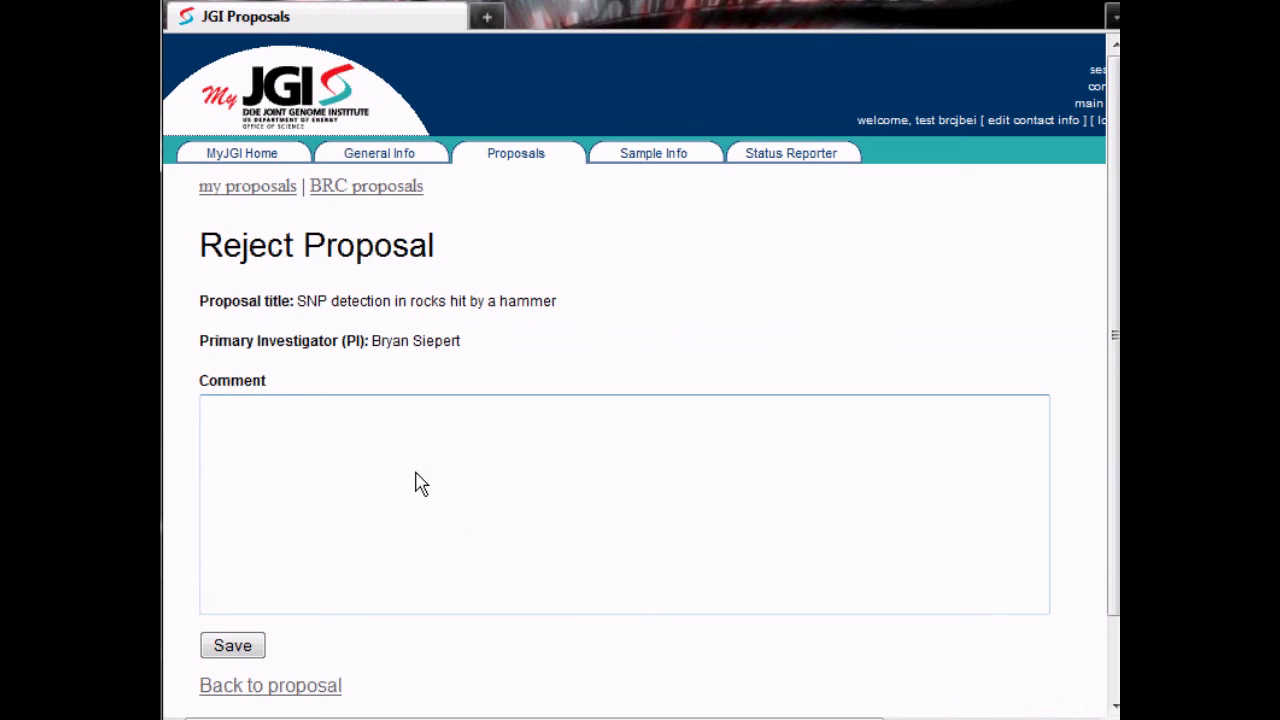
pyautogui.click(248, 648)
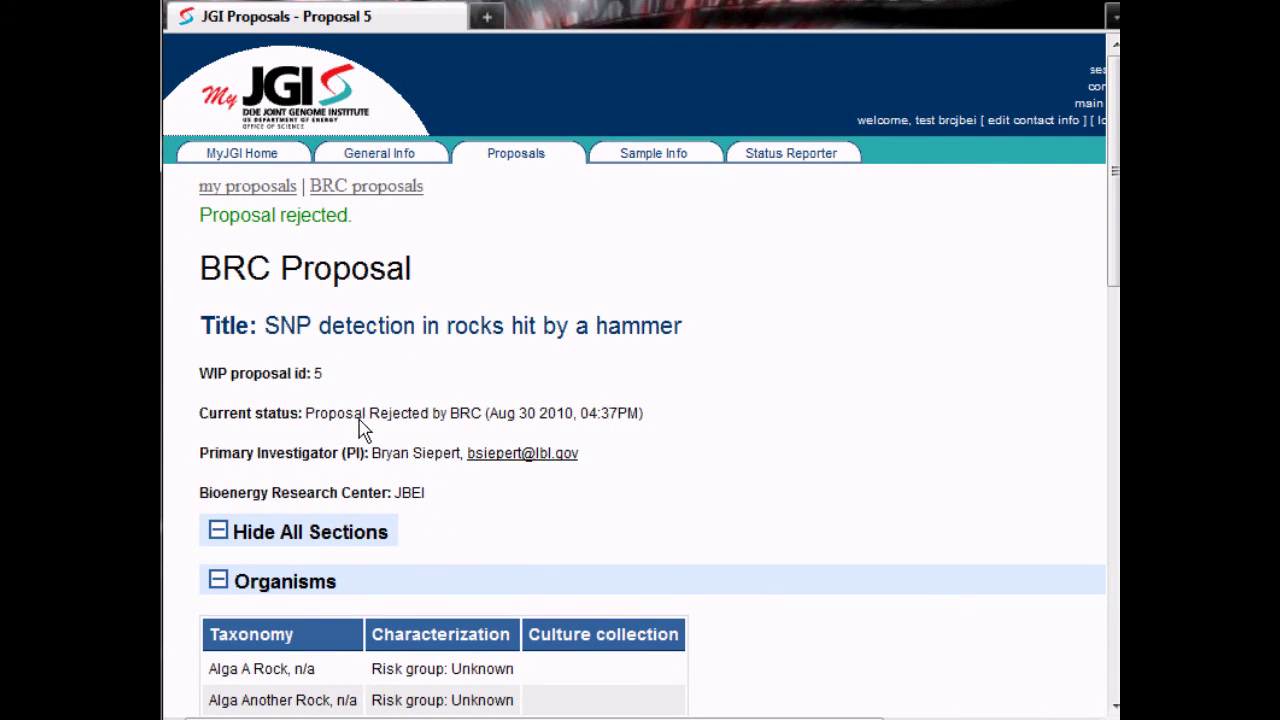
pyautogui.moveTo(1106, 263); pyautogui.dragTo(1069, 700)
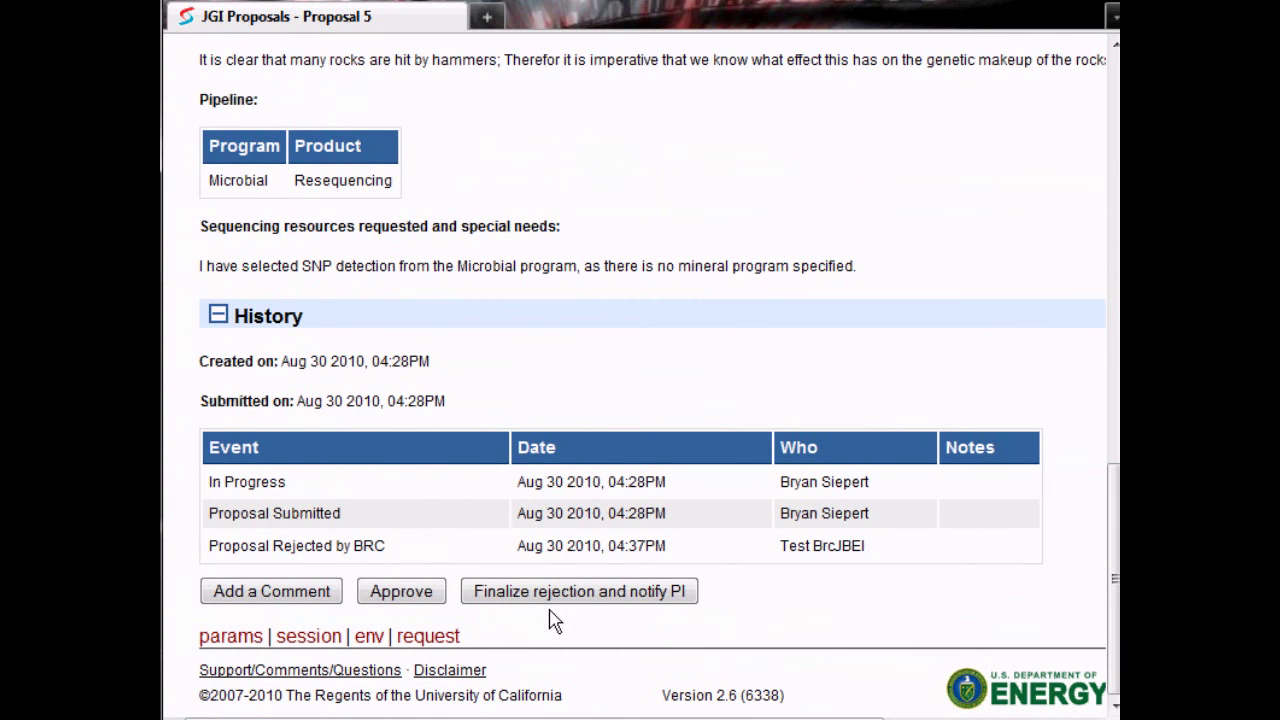
# Finalize proposal 5's rejection, ending the PI notice with 'Please try again.', and send it
pyautogui.click(555, 593)
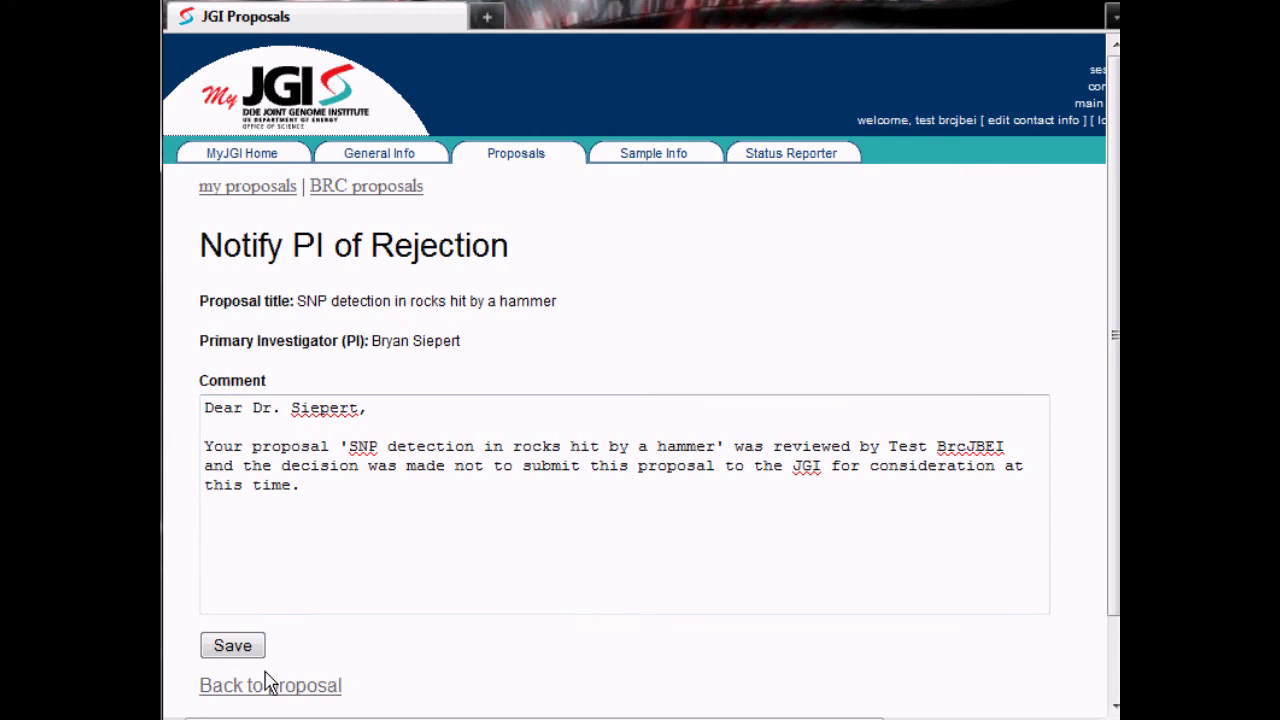
pyautogui.click(265, 565)
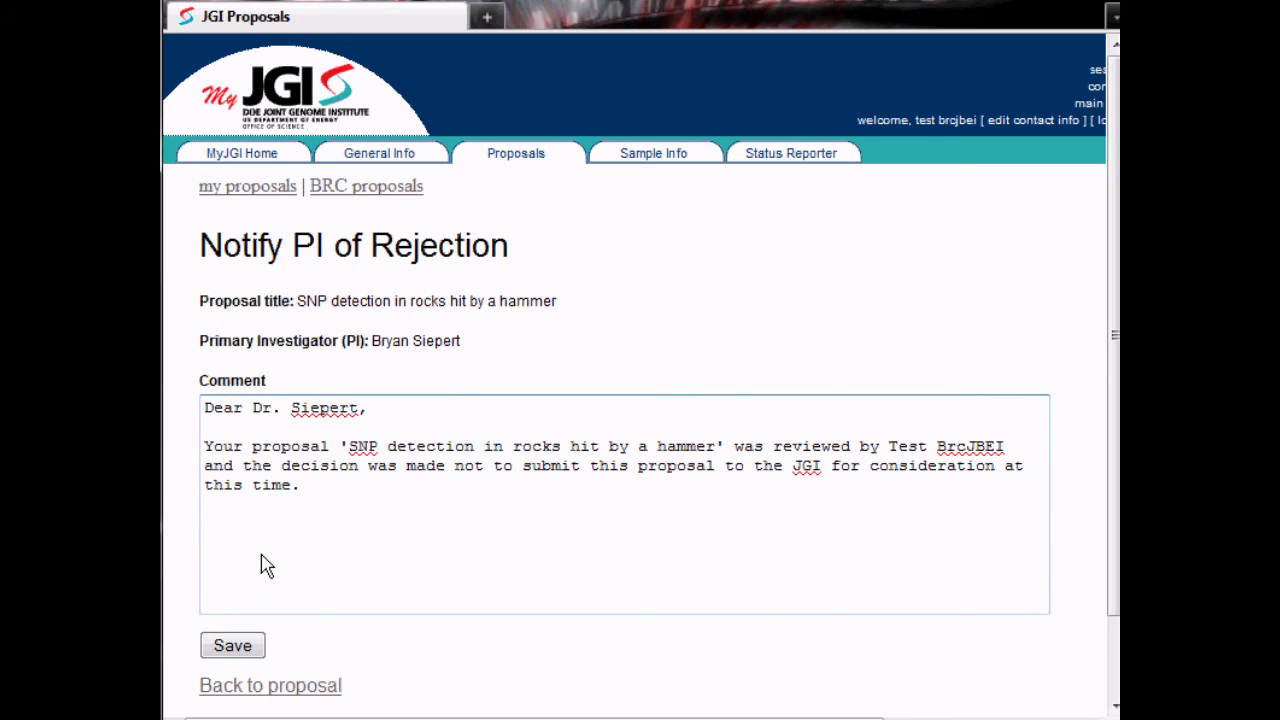
pyautogui.write('Please try again.')
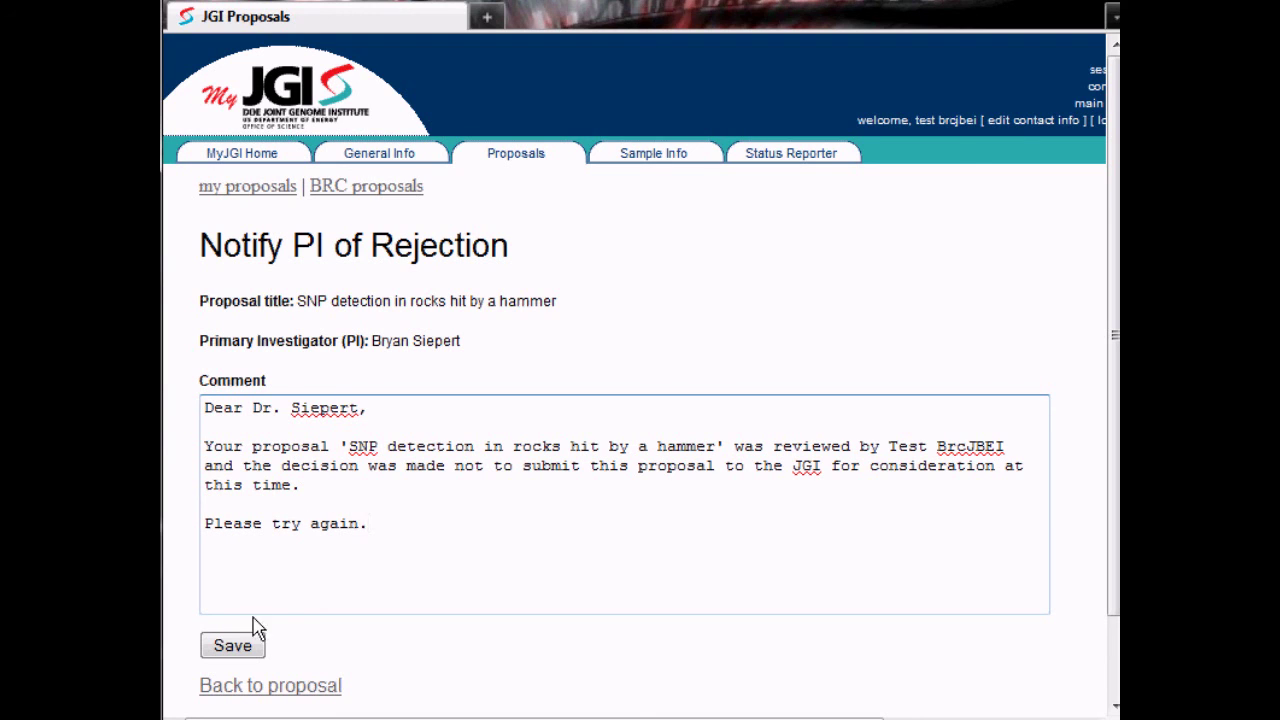
pyautogui.click(233, 646)
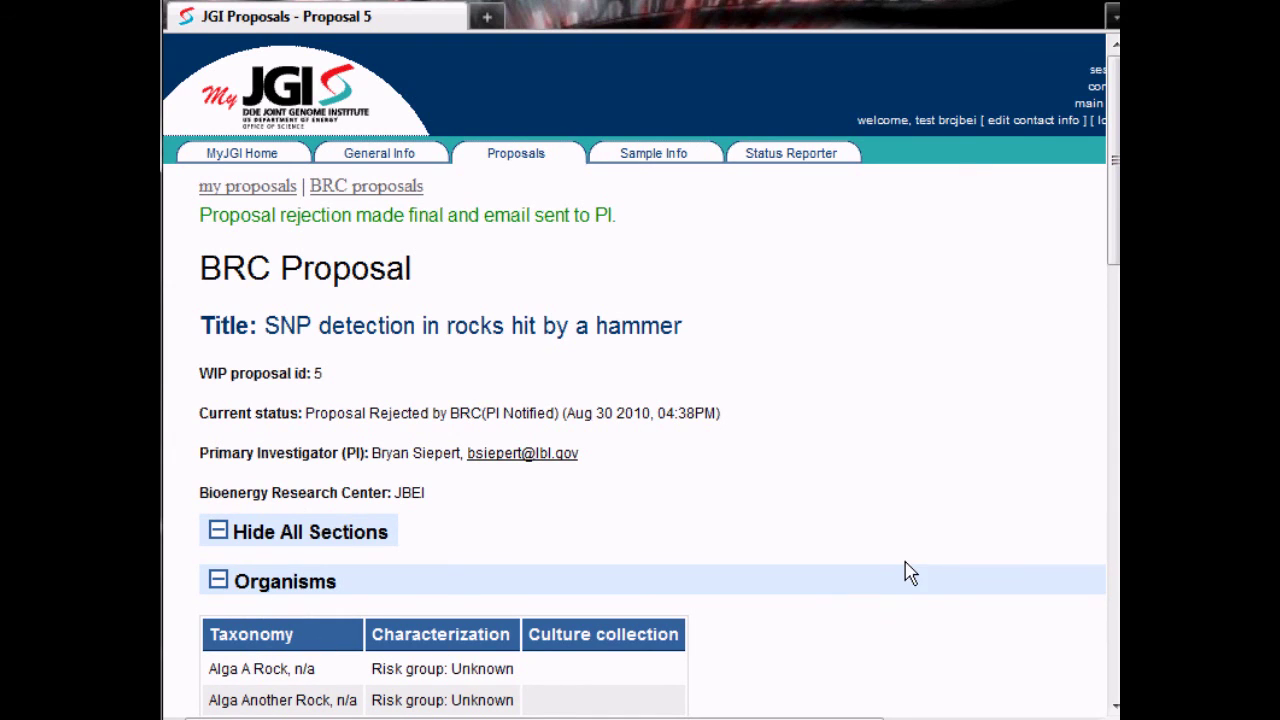
pyautogui.hotkey('alt', 'Left')
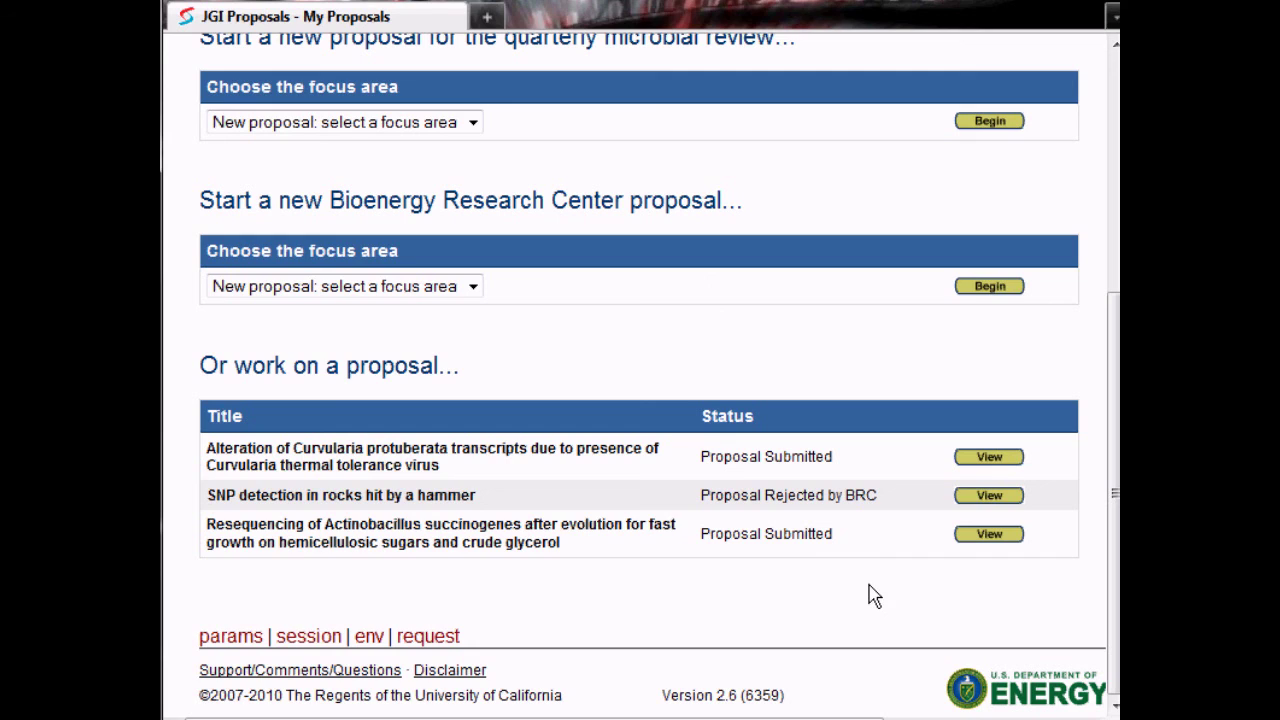
# Highlight the 'Rejected' status in the SNP detection proposal's row of My Proposals
pyautogui.doubleClick(794, 496)
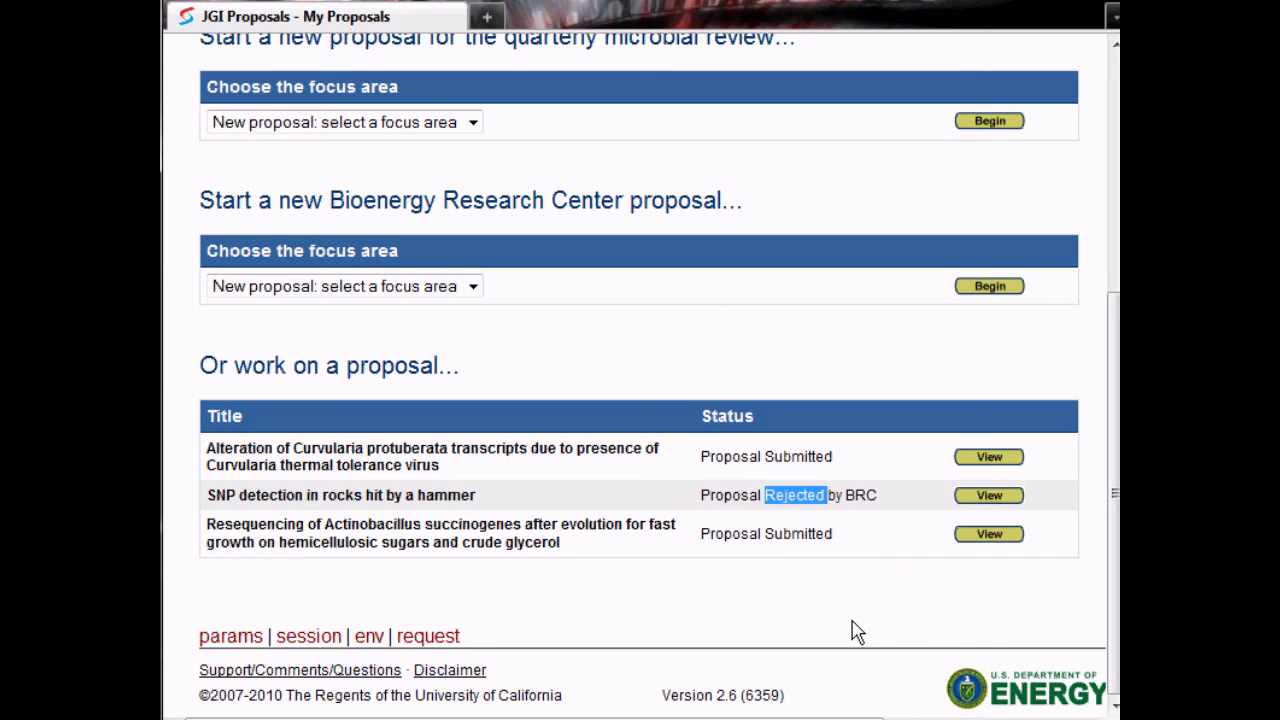